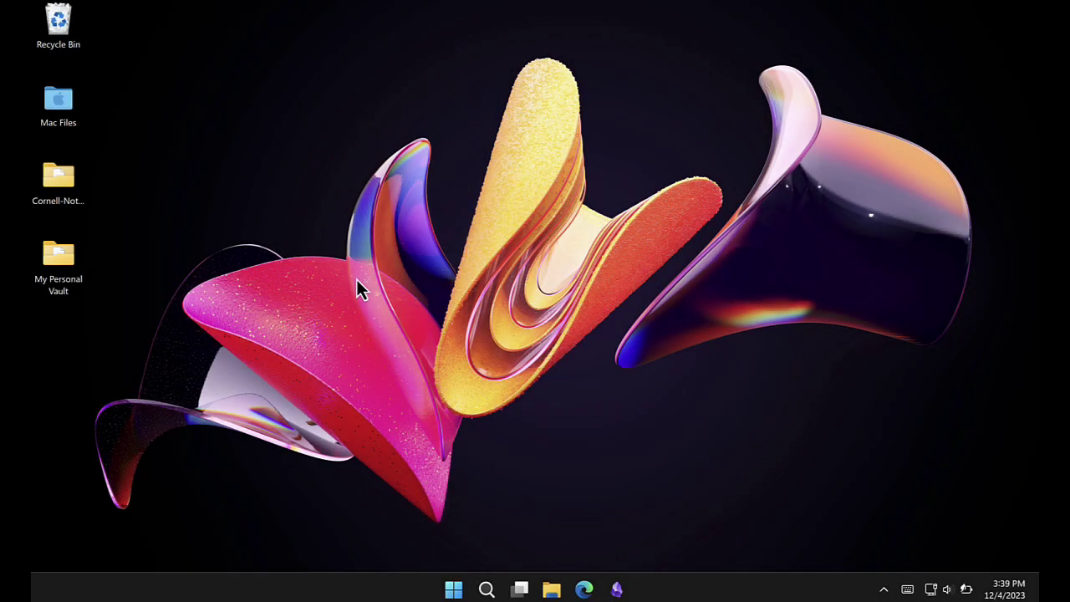
Open the Cornell-Notes-Learning-Vault folder from the desktop and bring up its view options.
double_click(56, 179)
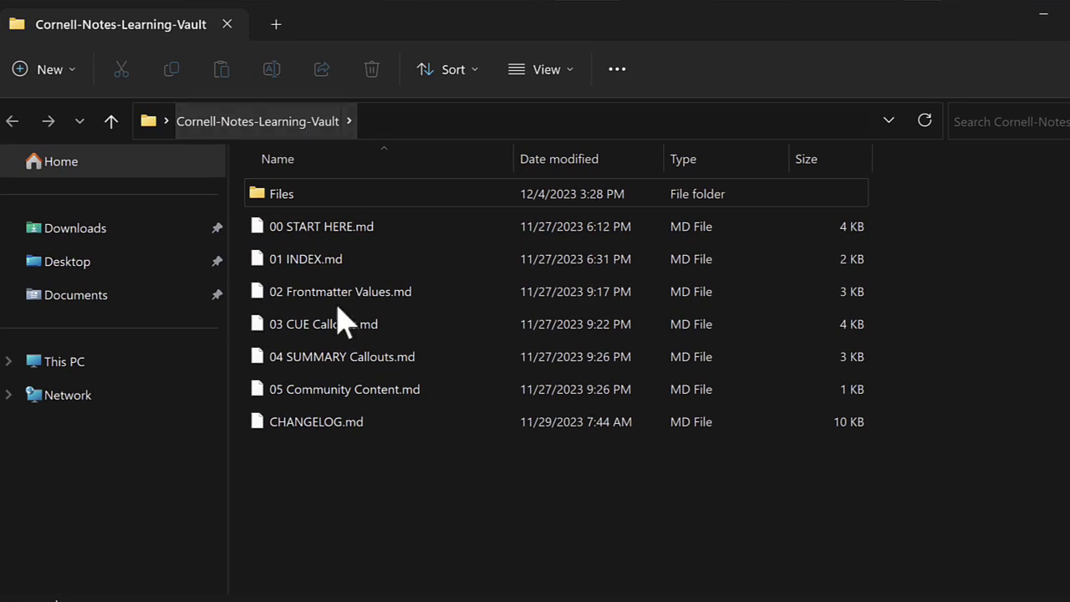
left_click(545, 82)
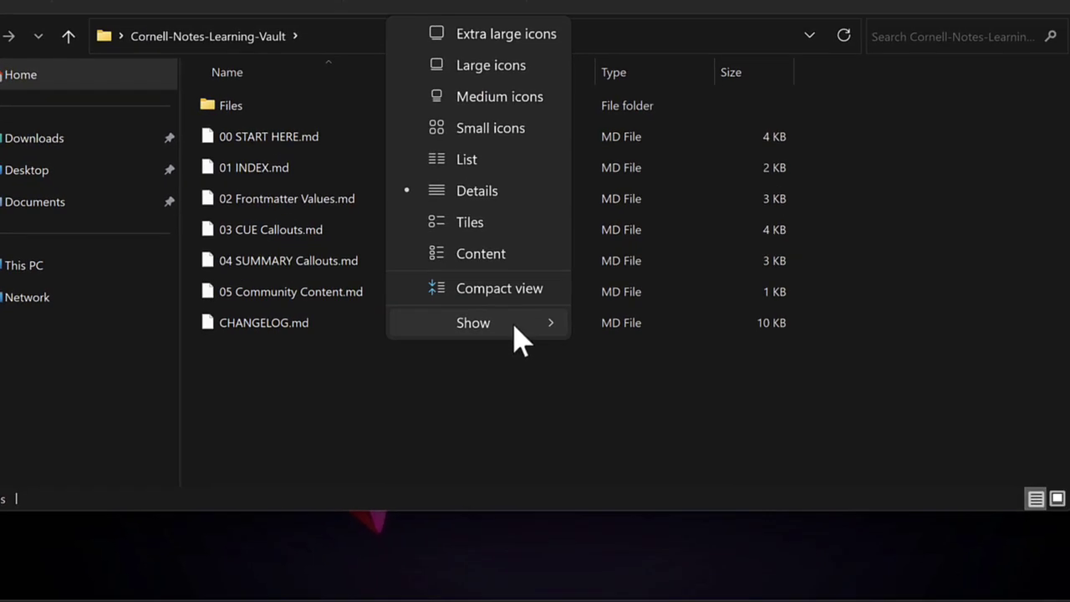
mouse_move(552, 349)
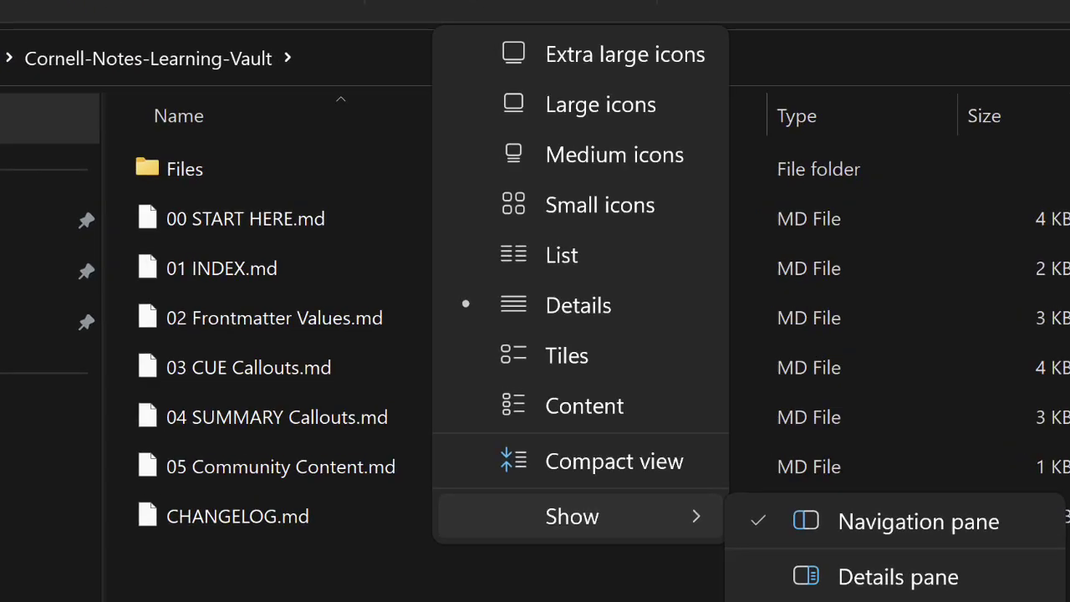
Show hidden items, then open .obsidian\snippets to list cornell, banner and other CSS files.
left_click(701, 490)
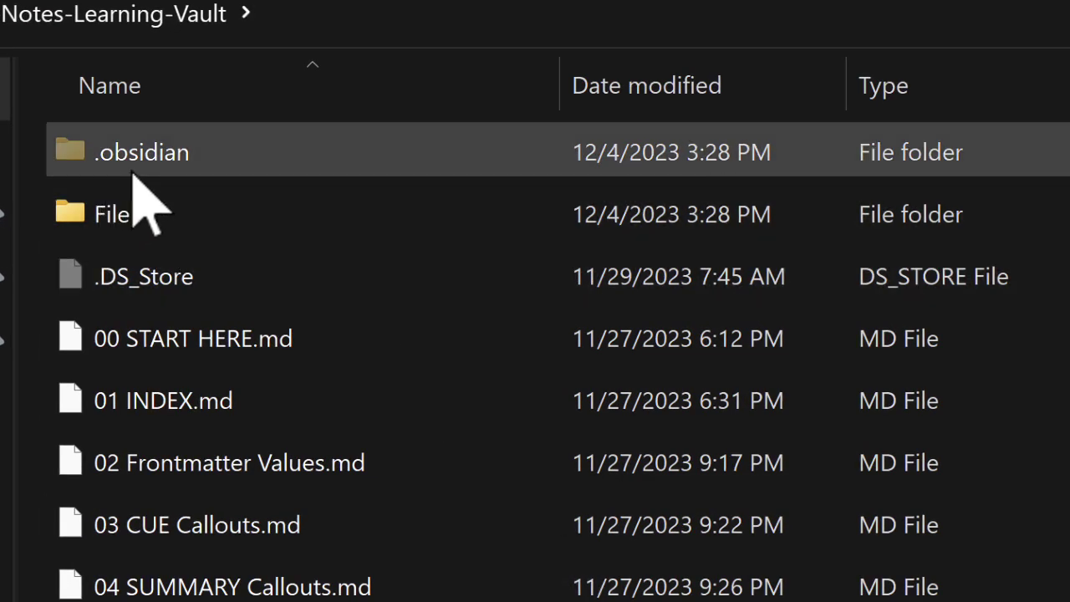
mouse_move(132, 173)
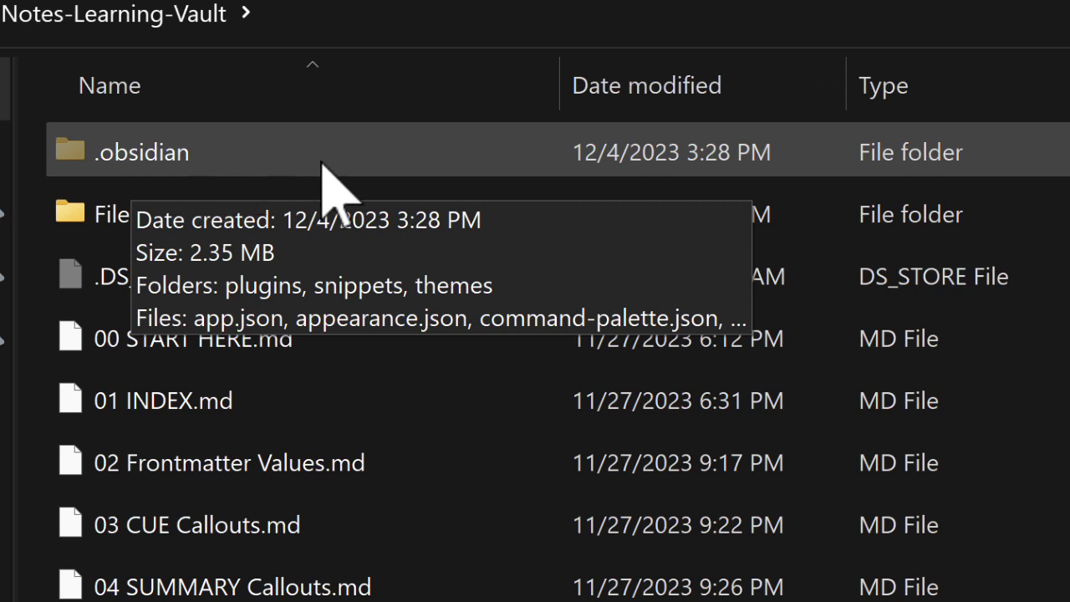
double_click(164, 154)
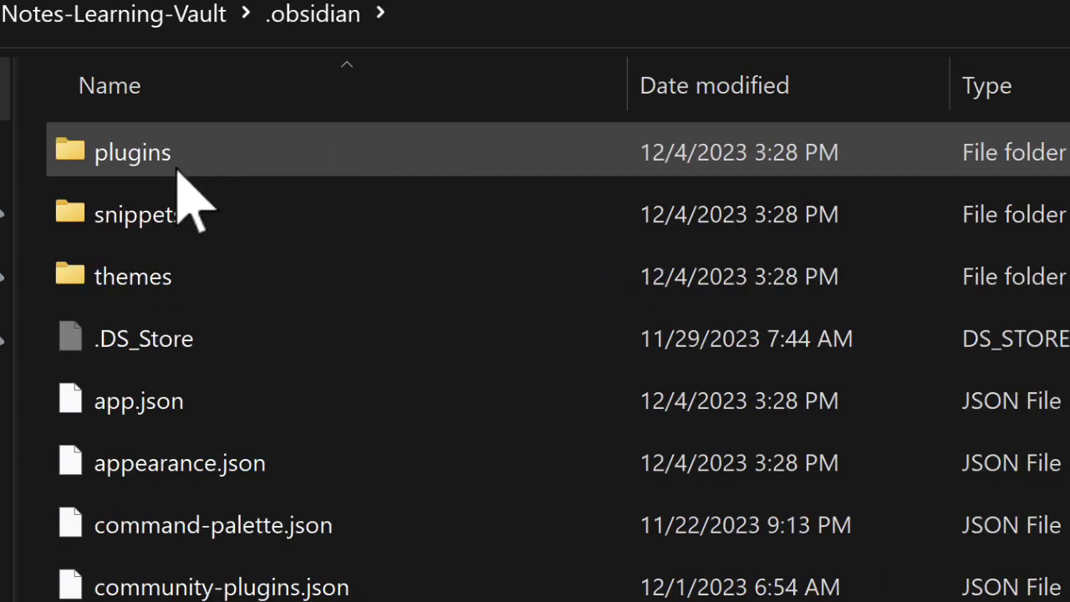
double_click(155, 213)
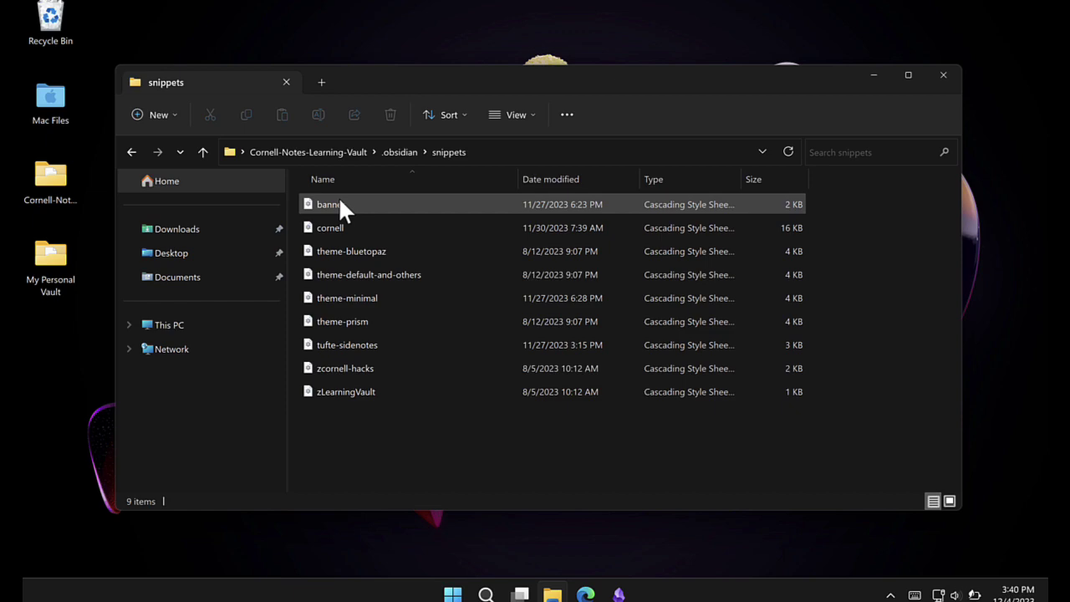
Close File Explorer and open Cornell-Notes-Learning-Vault as a second Obsidian vault.
left_click(937, 79)
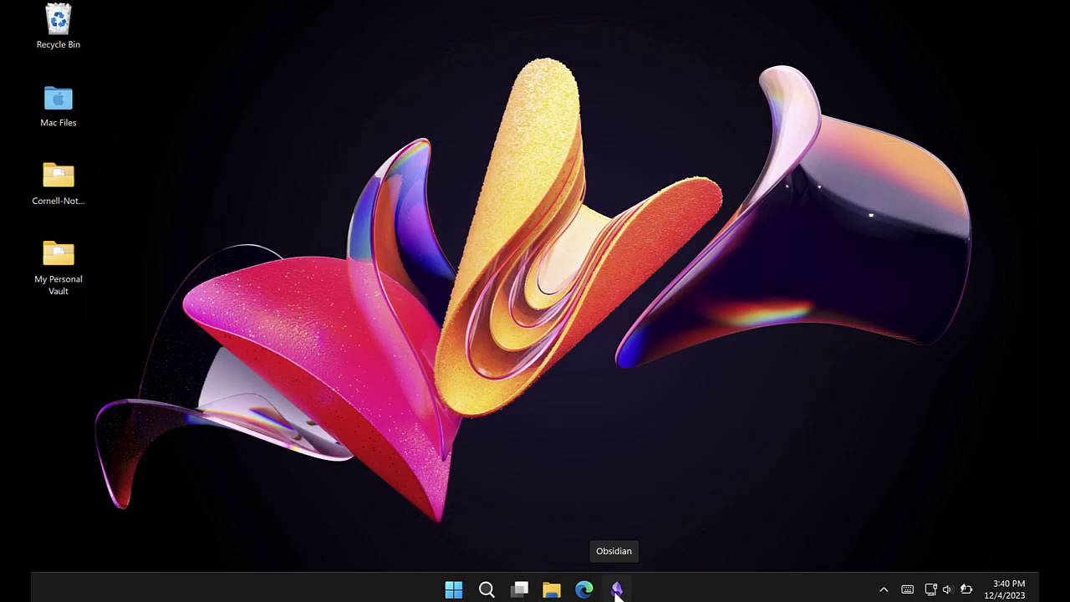
left_click(616, 591)
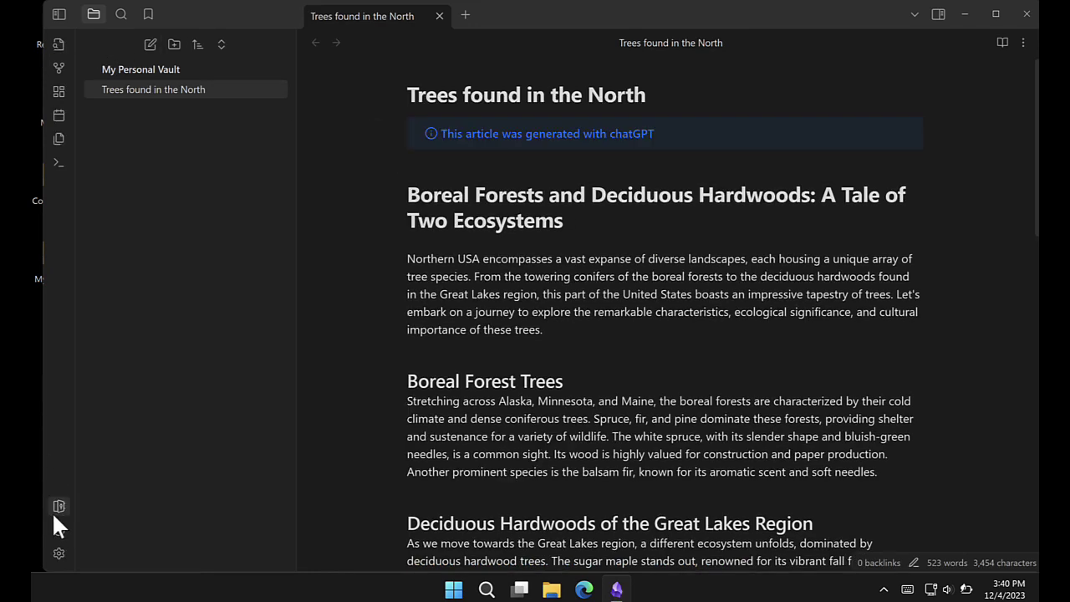
left_click(55, 512)
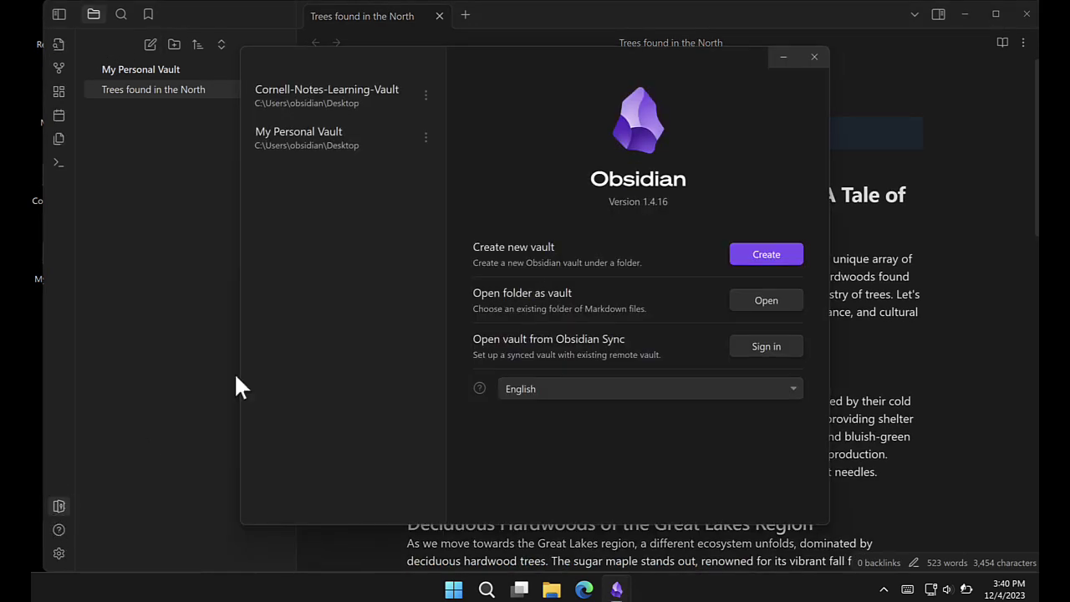
left_click(301, 107)
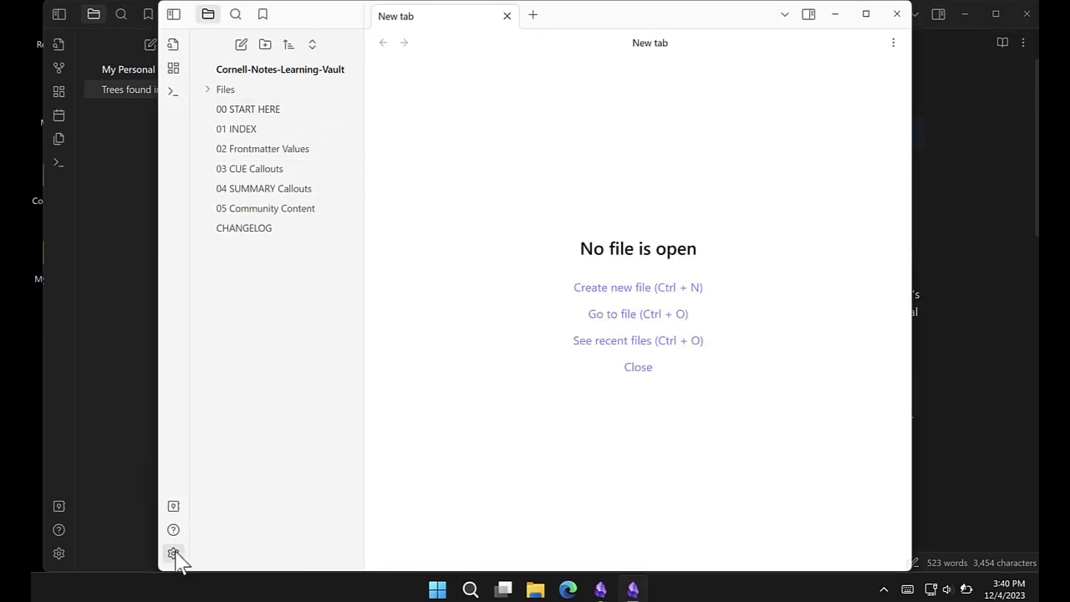
From the Cornell vault's Appearance settings, open its CSS snippets folder in File Explorer.
left_click(175, 555)
left_click(279, 143)
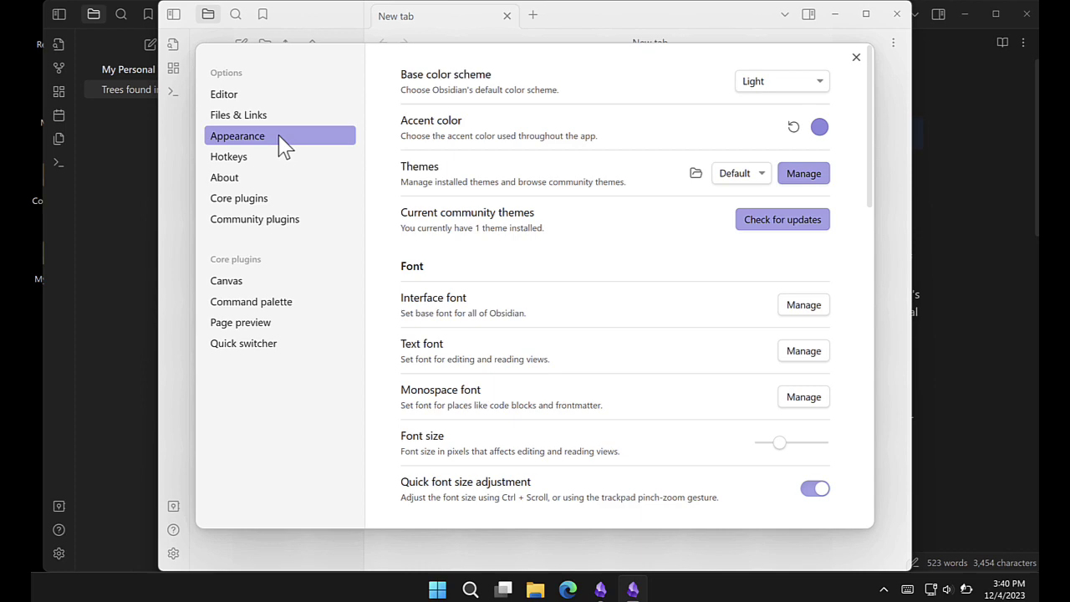
scroll(578, 350, "down", 5)
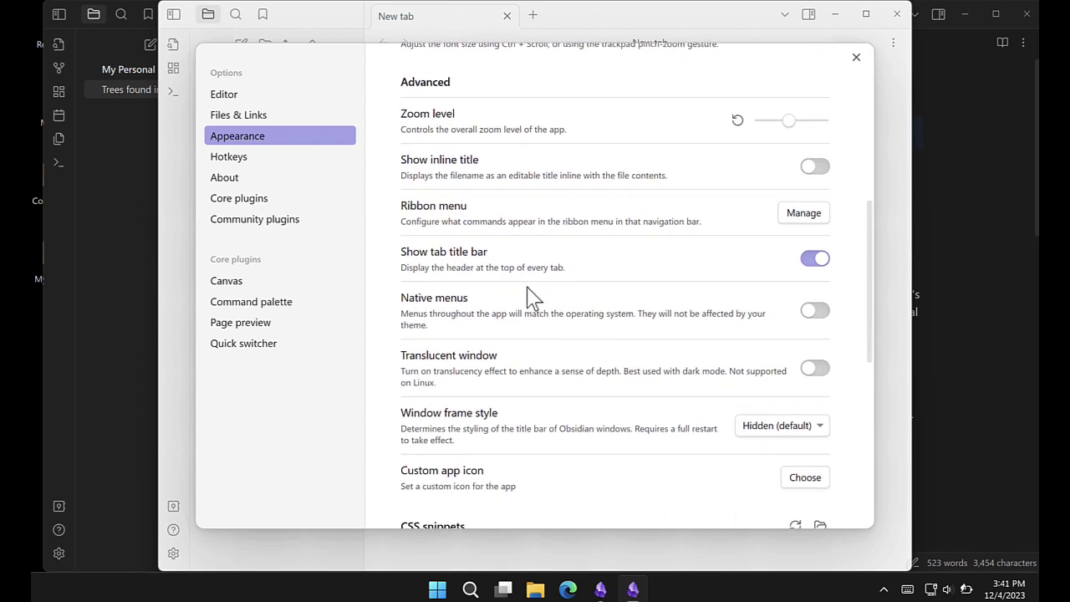
scroll(530, 298, "down", 6)
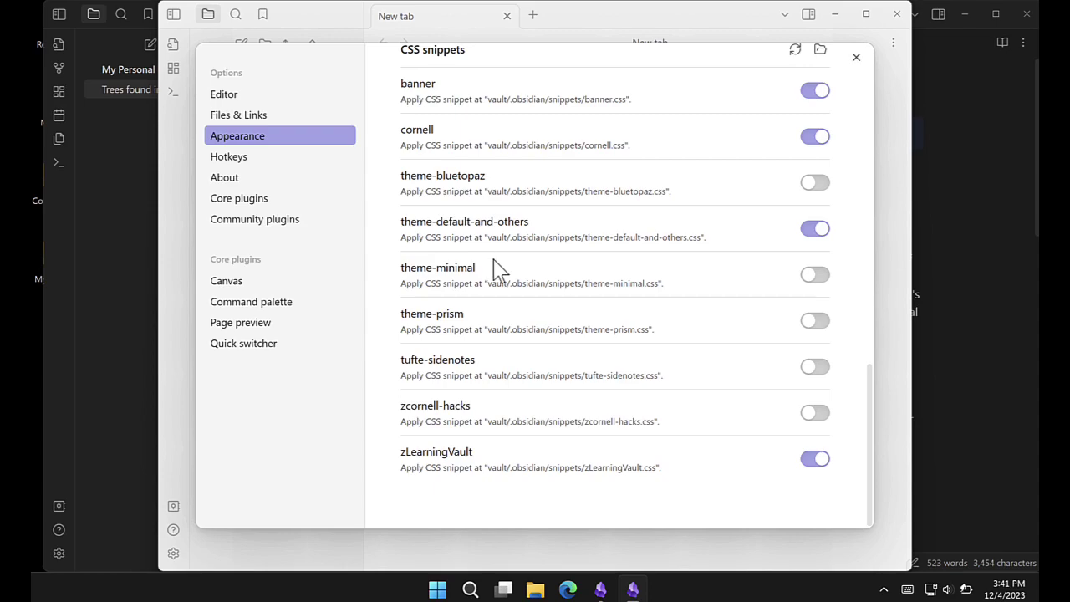
scroll(493, 267, "up", 1)
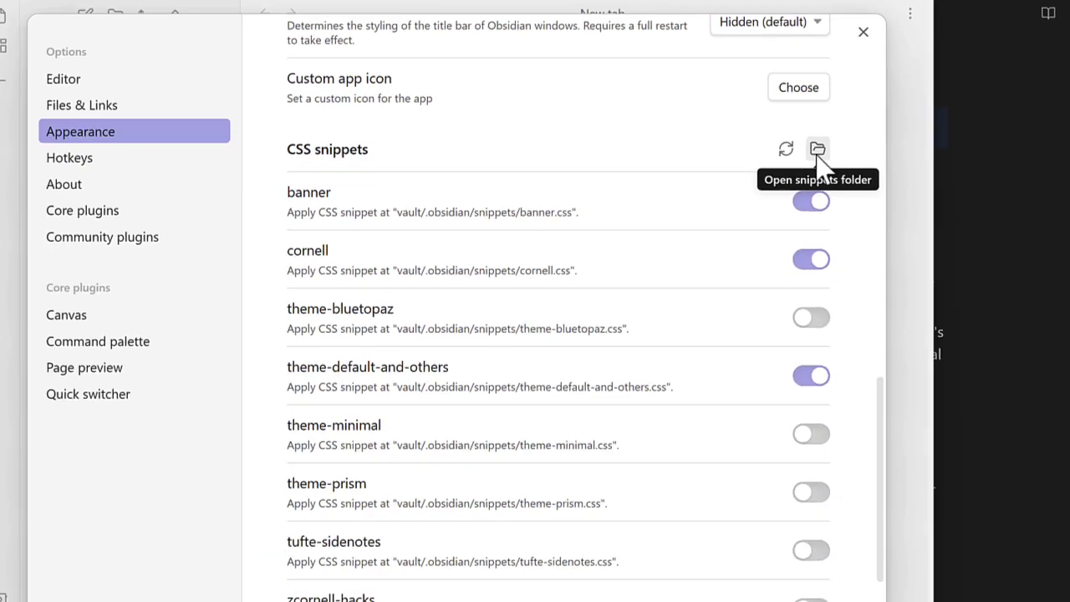
left_click(817, 151)
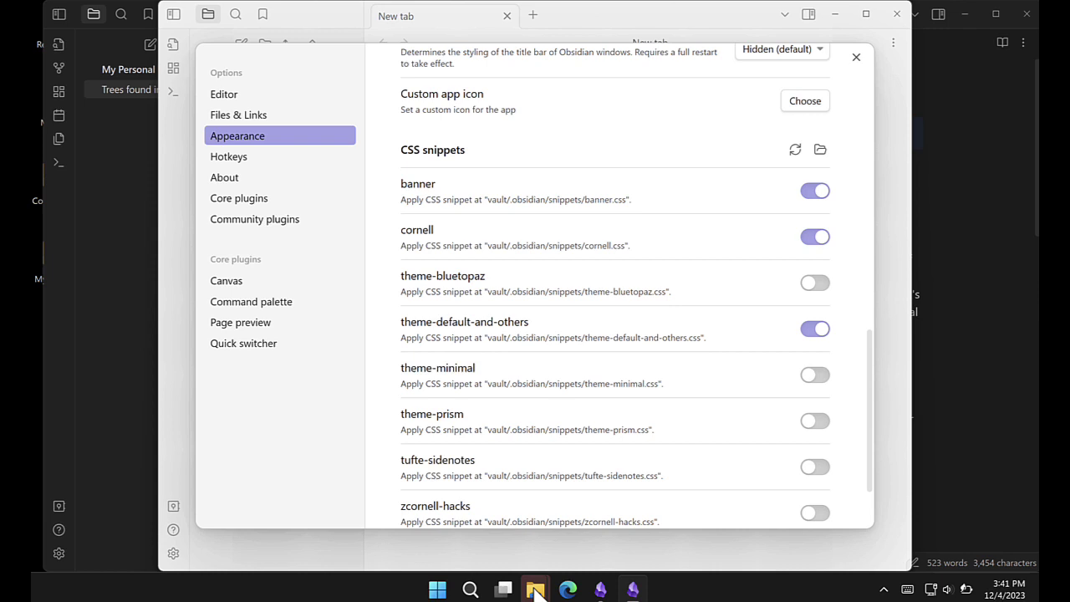
Close Settings and snap the Cornell vault left and the personal vault's 'Trees found in the North' right.
mouse_move(535, 589)
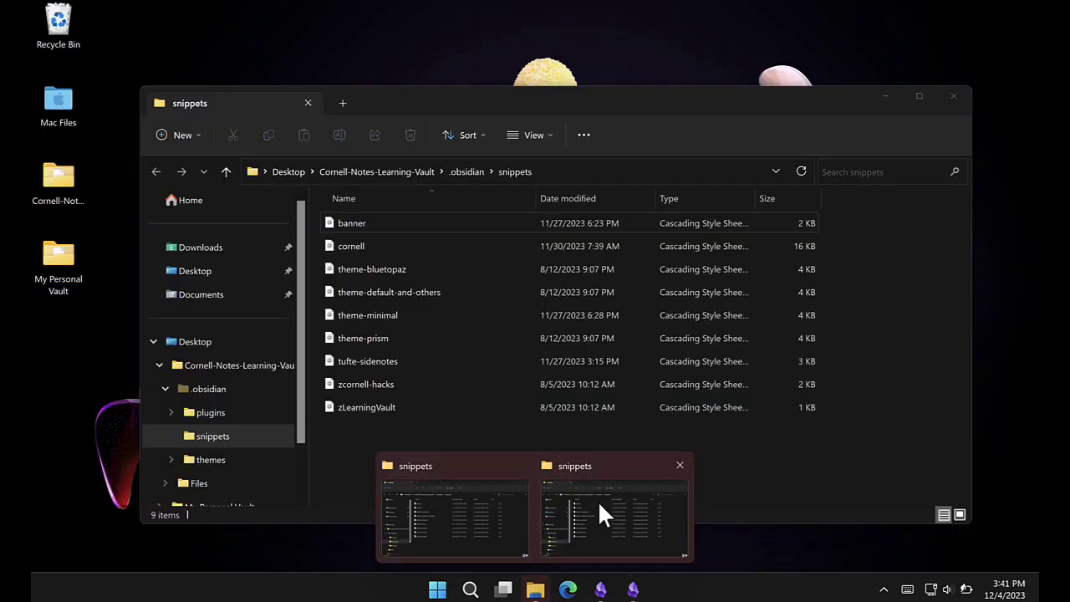
left_click(600, 506)
left_click(856, 57)
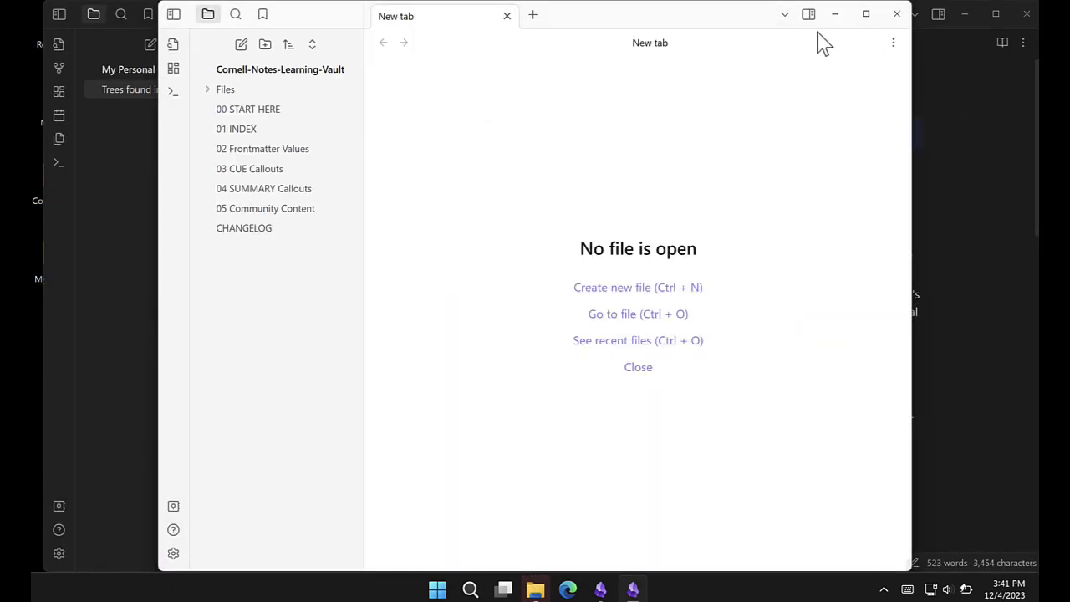
left_click_drag(740, 25, 8, 251)
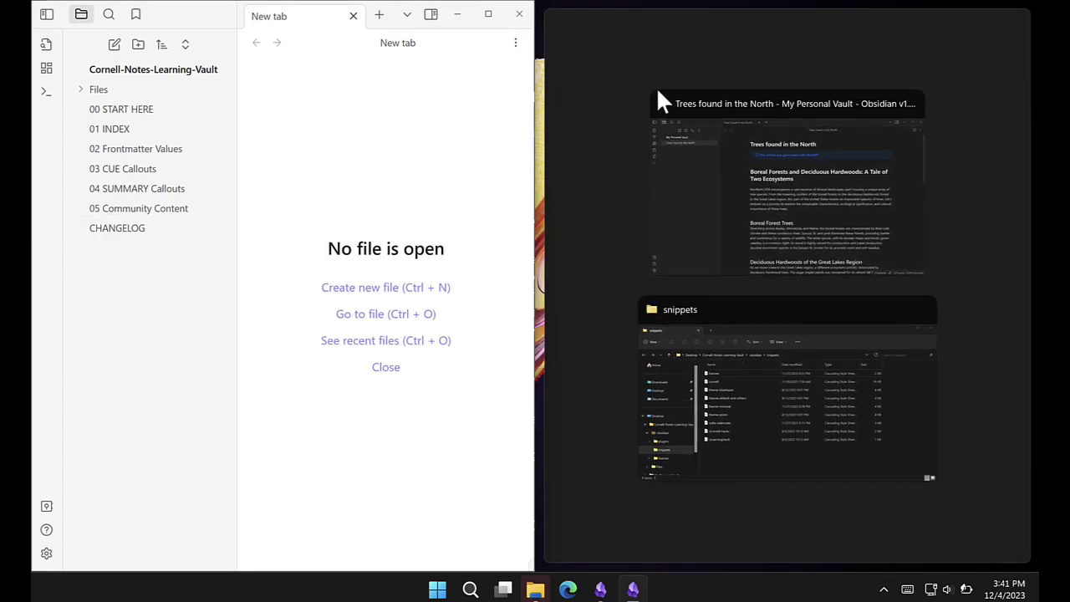
left_click(724, 146)
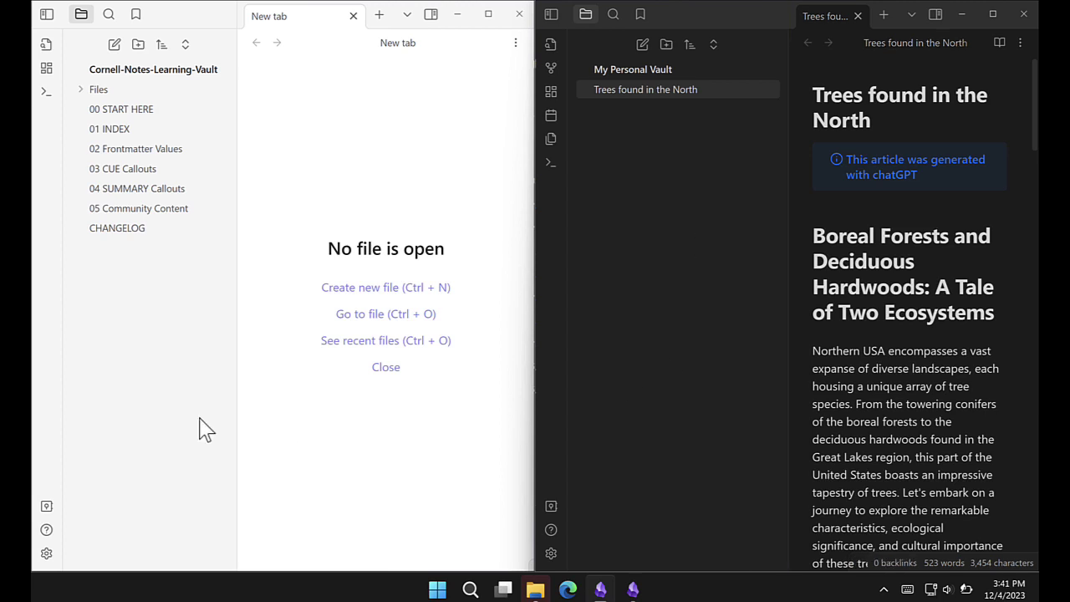
Open the Cornell vault's snippets folder from Appearance settings and move that Explorer window to the lower left.
left_click(46, 555)
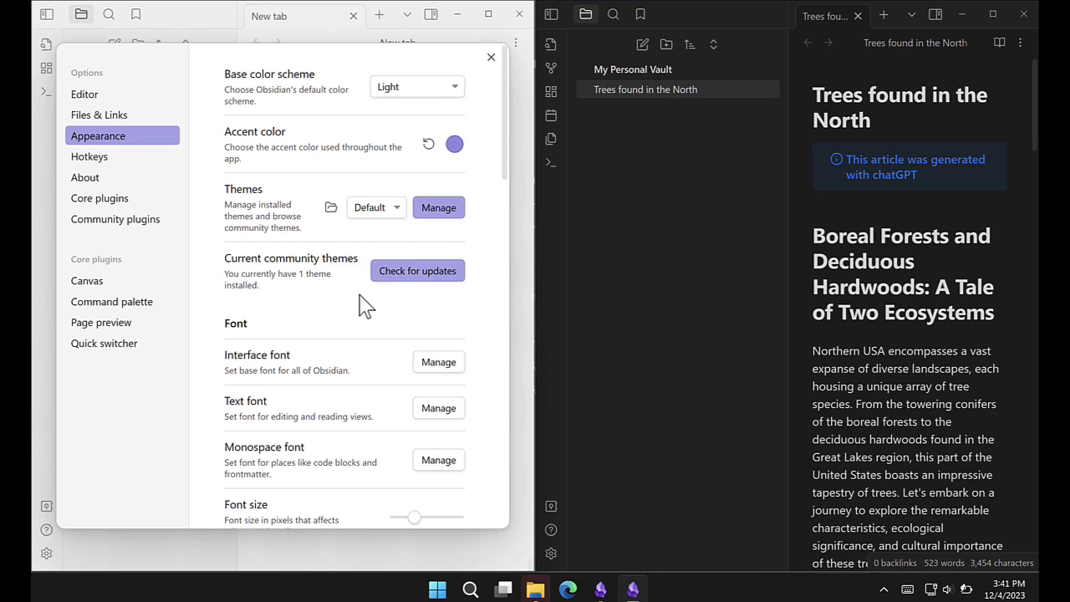
scroll(364, 306, "down", 5)
scroll(364, 305, "down", 6)
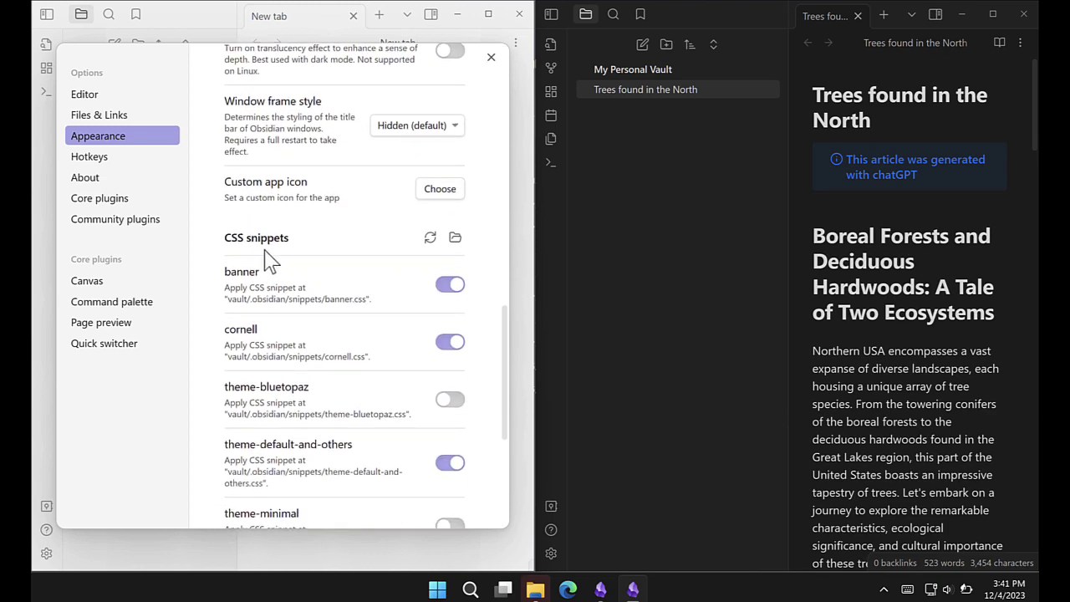
left_click(455, 241)
mouse_move(549, 589)
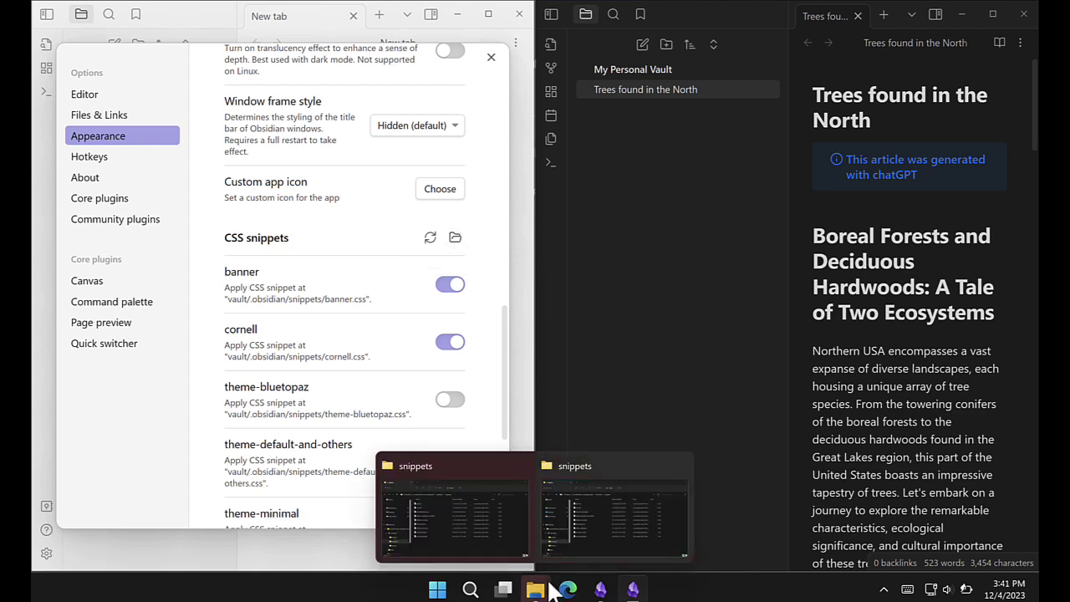
left_click(586, 549)
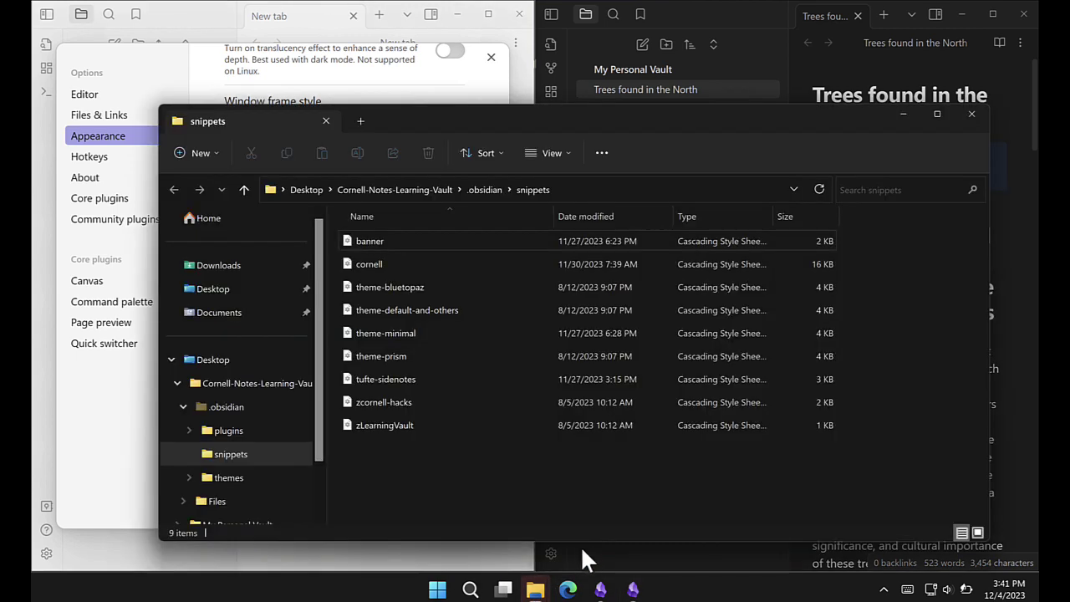
left_click_drag(775, 120, 562, 247)
In the personal vault, open Appearance settings and its empty .obsidian\snippets folder in File Explorer.
left_click(688, 140)
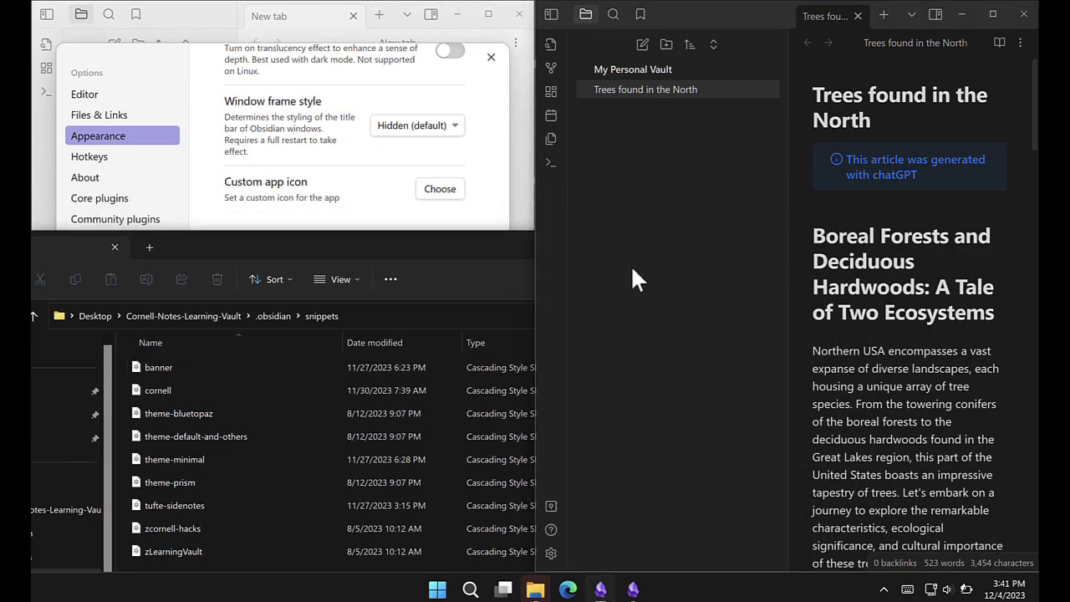
left_click(551, 552)
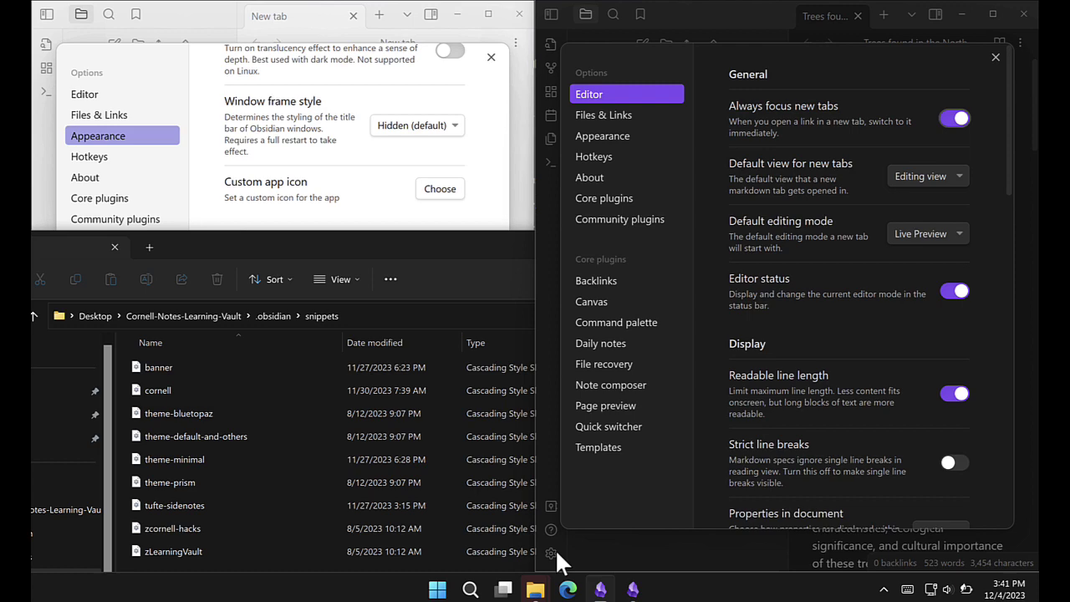
left_click(623, 138)
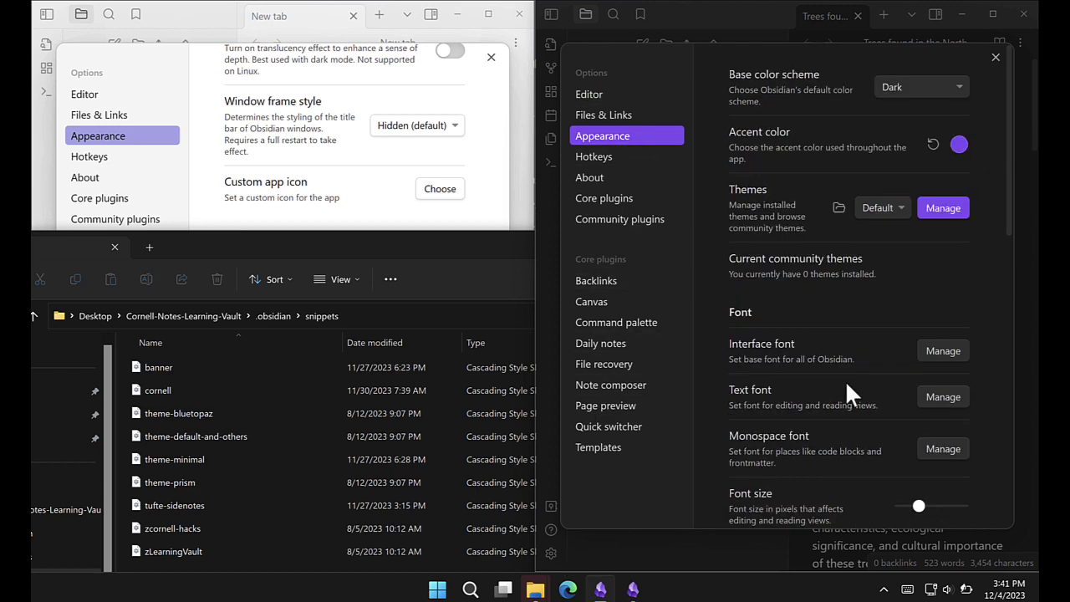
scroll(845, 381, "down", 5)
scroll(846, 391, "down", 2)
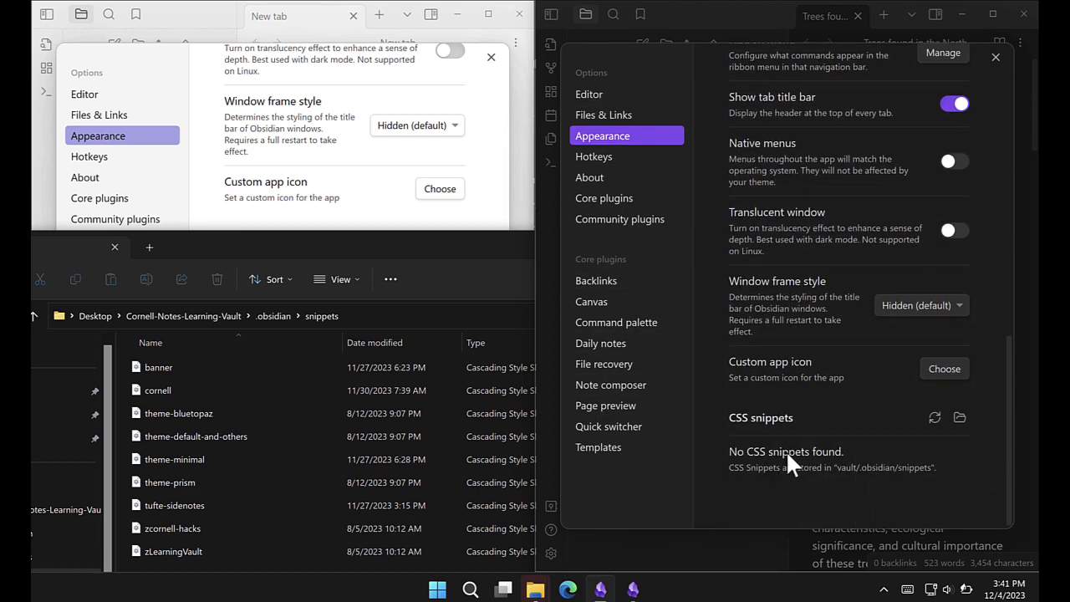
left_click(960, 418)
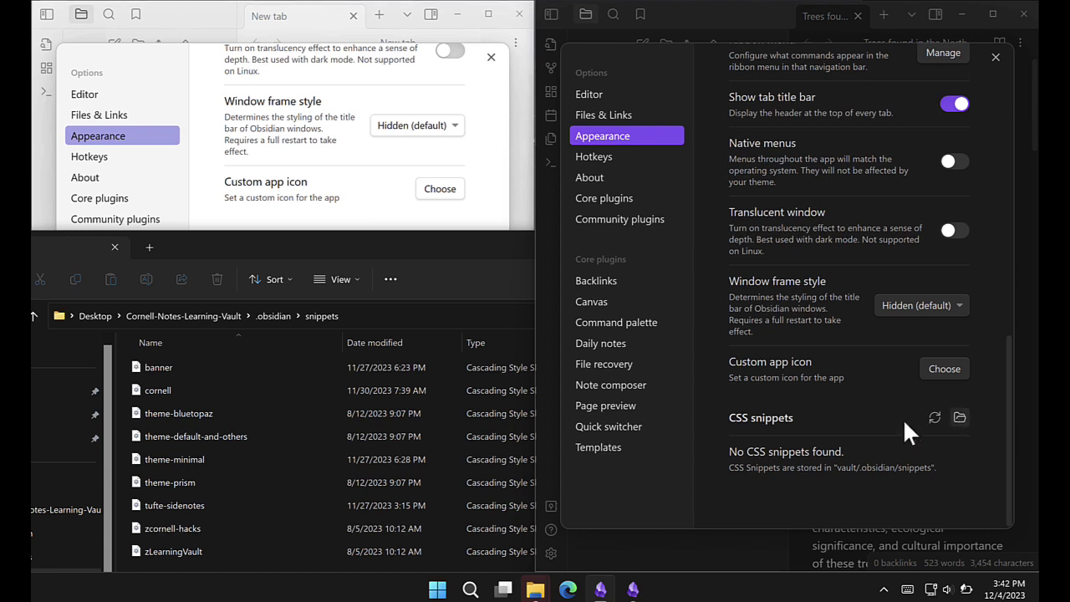
Bring the personal vault's empty snippets folder forward and move it aside.
mouse_move(552, 585)
left_click(672, 520)
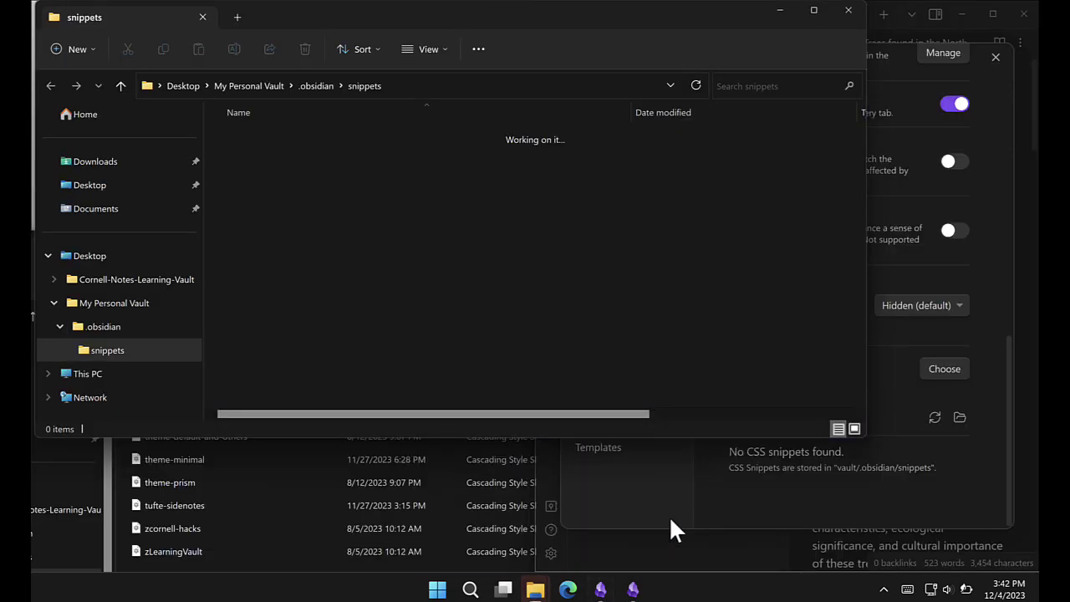
left_click_drag(538, 22, 752, 41)
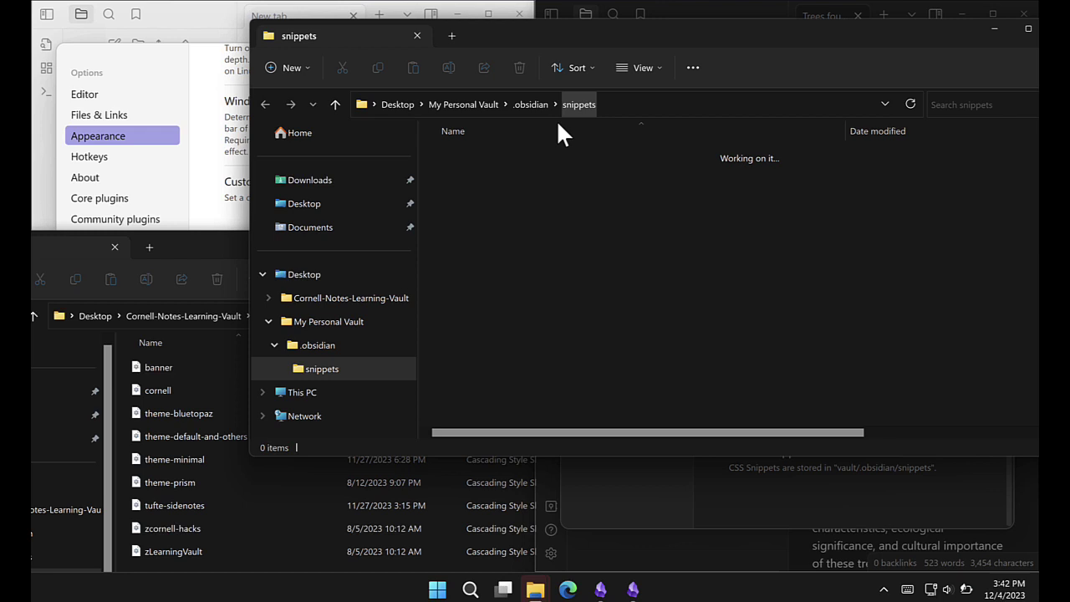
Copy the cornell stylesheet from the Cornell vault's snippets folder and paste it into the personal vault's.
left_click(183, 251)
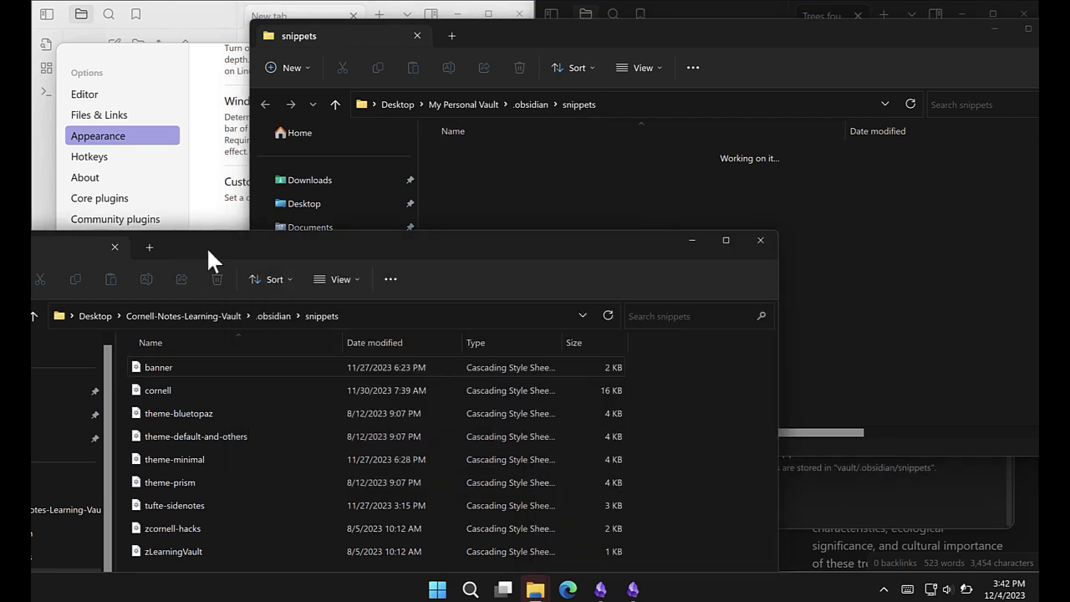
right_click(161, 391)
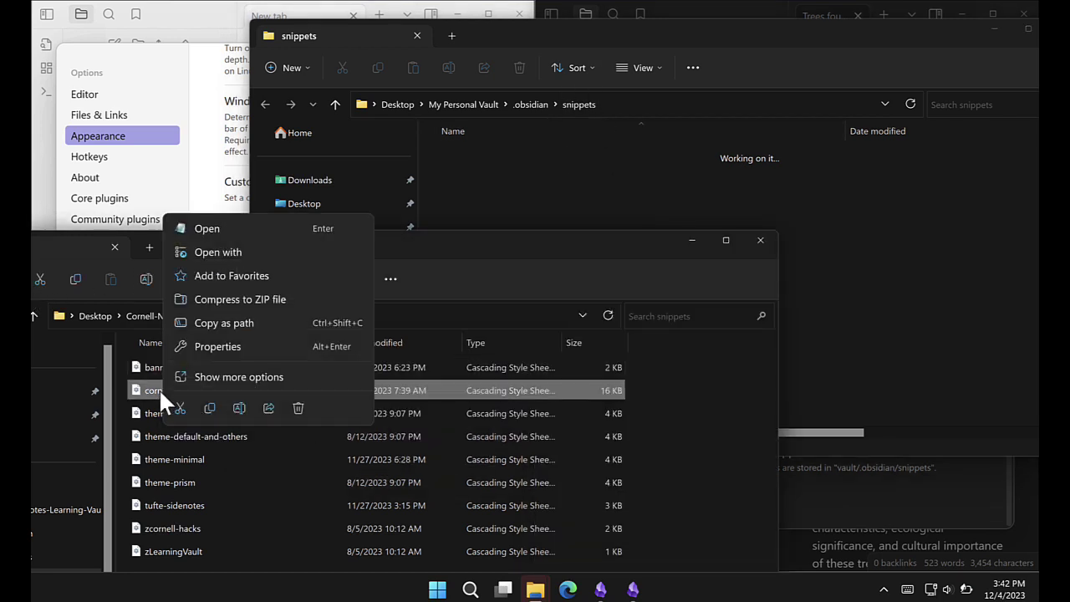
left_click(209, 408)
left_click(498, 199)
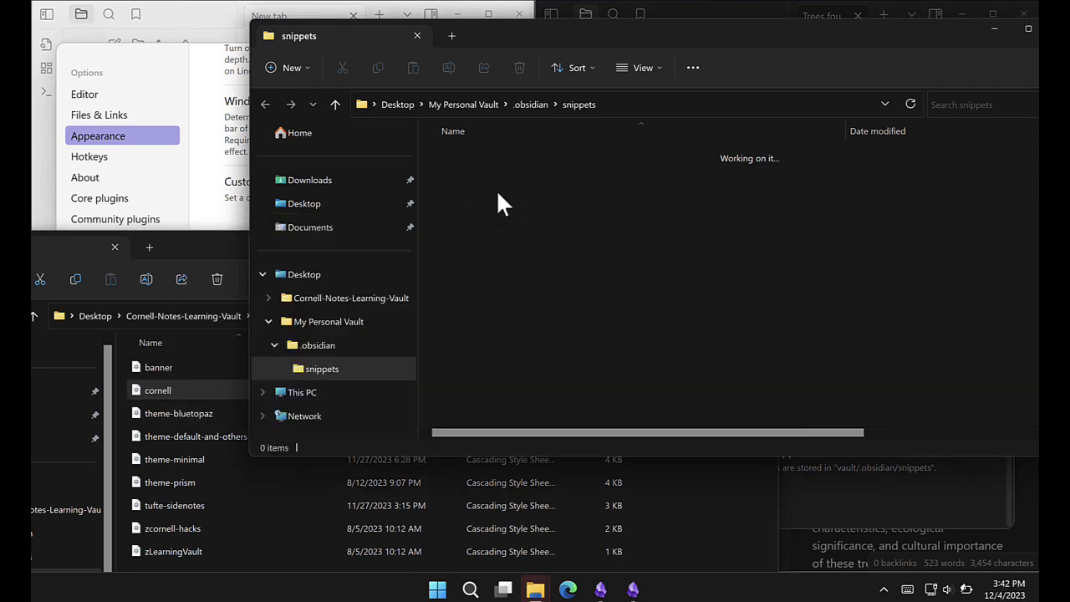
right_click(498, 202)
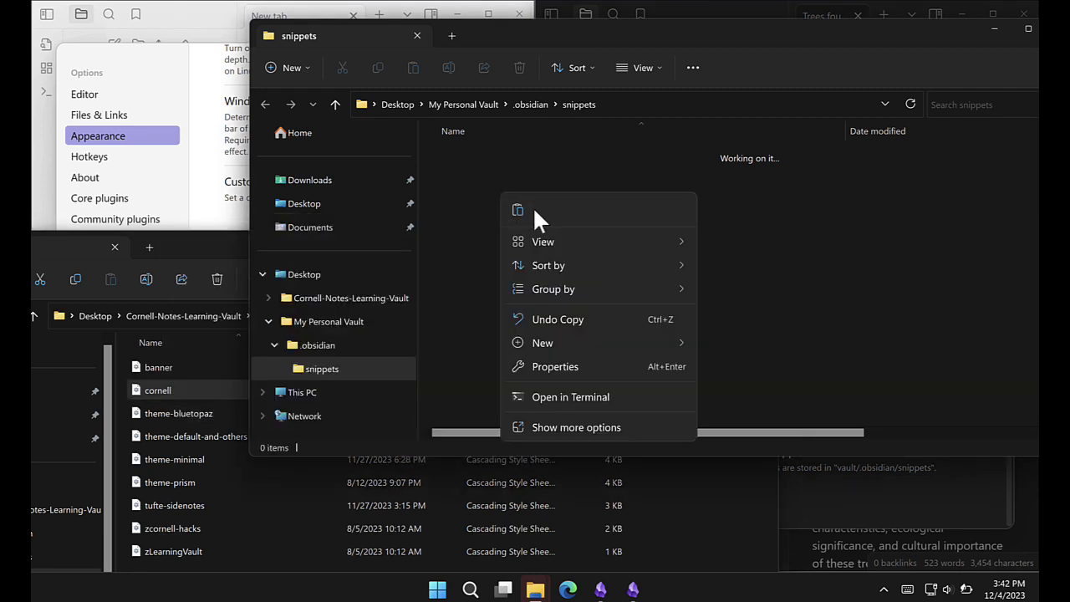
left_click(522, 209)
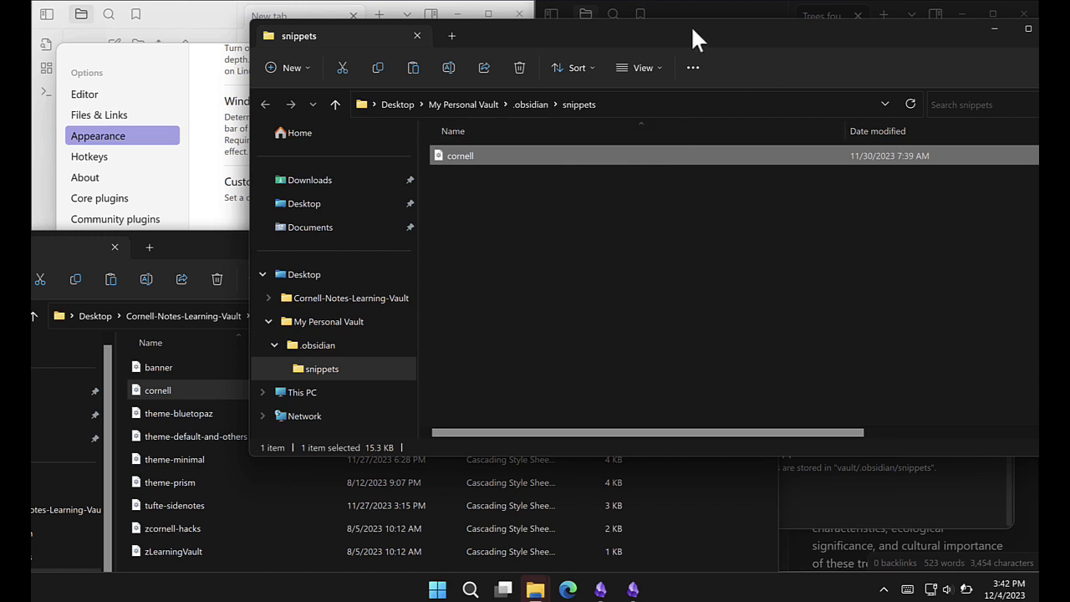
left_click_drag(692, 30, 526, 30)
Reload snippets, enable cornell in the personal vault, and maximize the 'Trees found in the North' note.
left_click(897, 28)
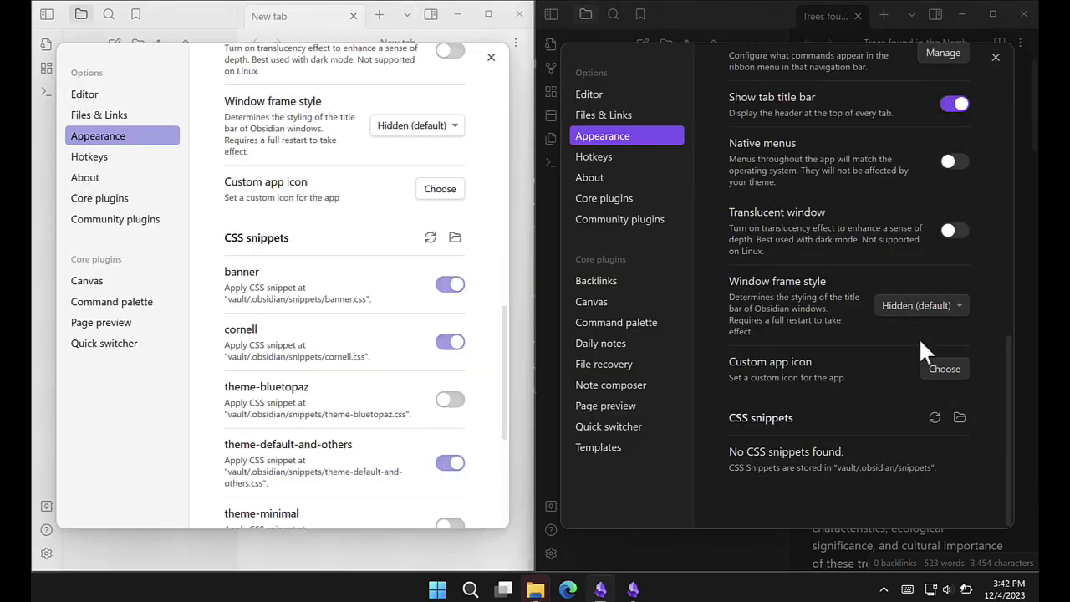
left_click(936, 415)
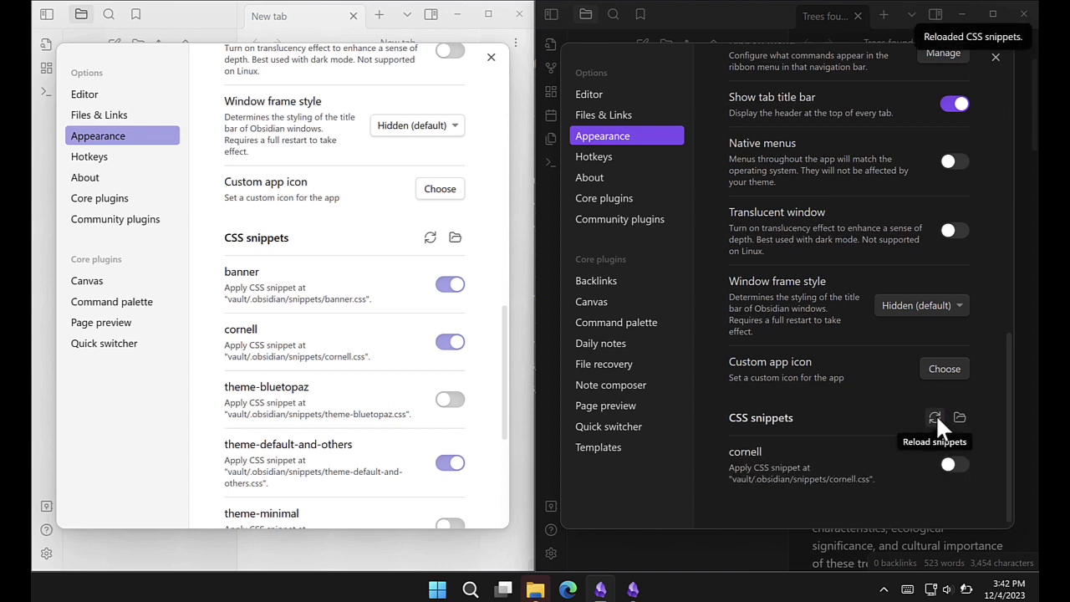
left_click(958, 462)
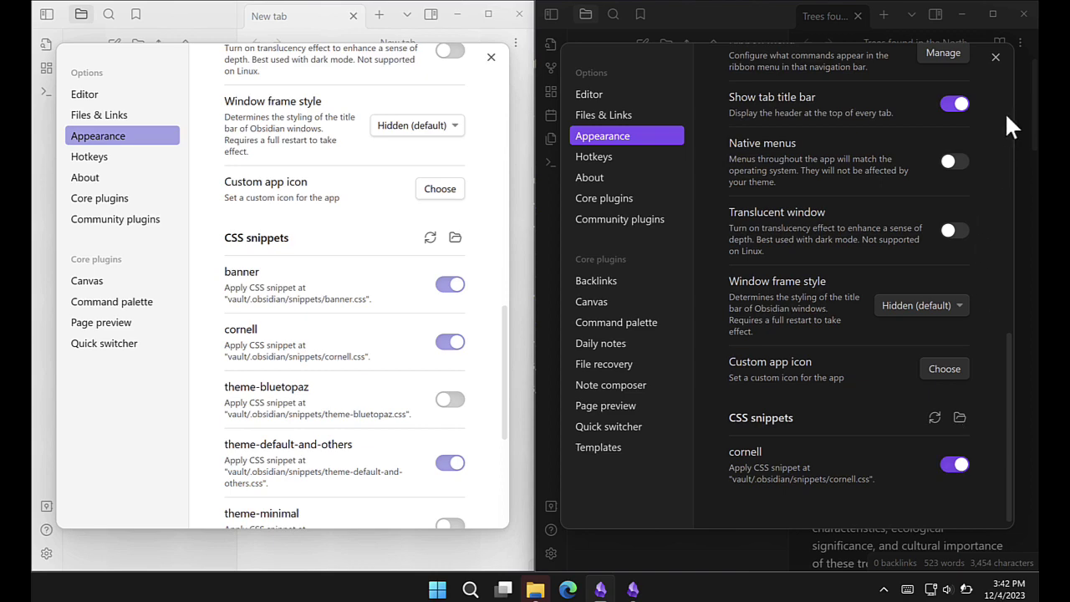
left_click(996, 57)
left_click(993, 17)
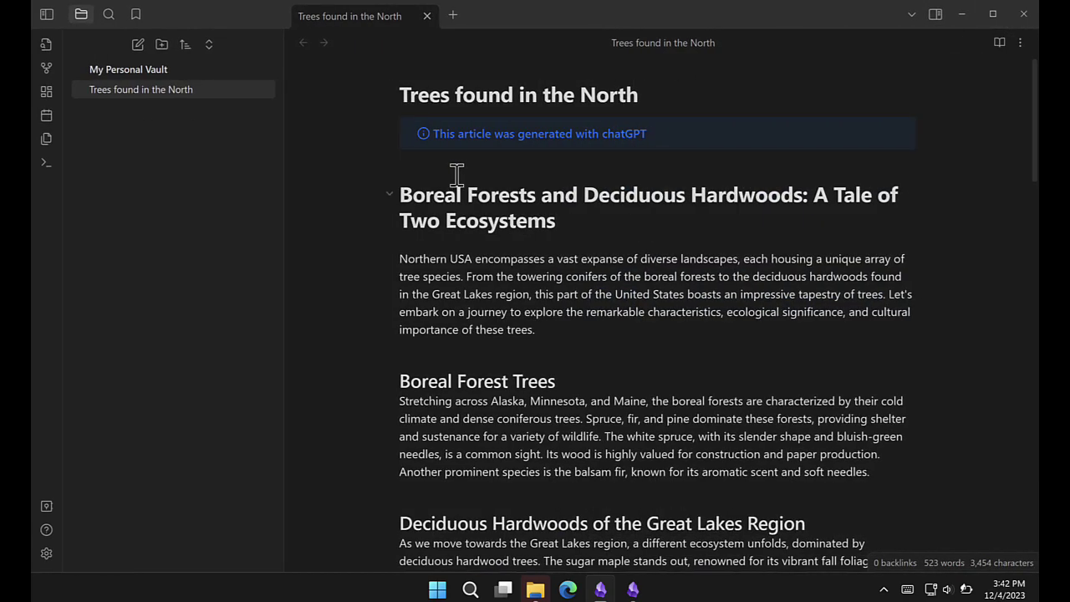
In editing view, add a cssclasses property 'cornell-left' and a '> [!cue] sample cue' callout.
left_click(456, 172)
left_click(485, 167)
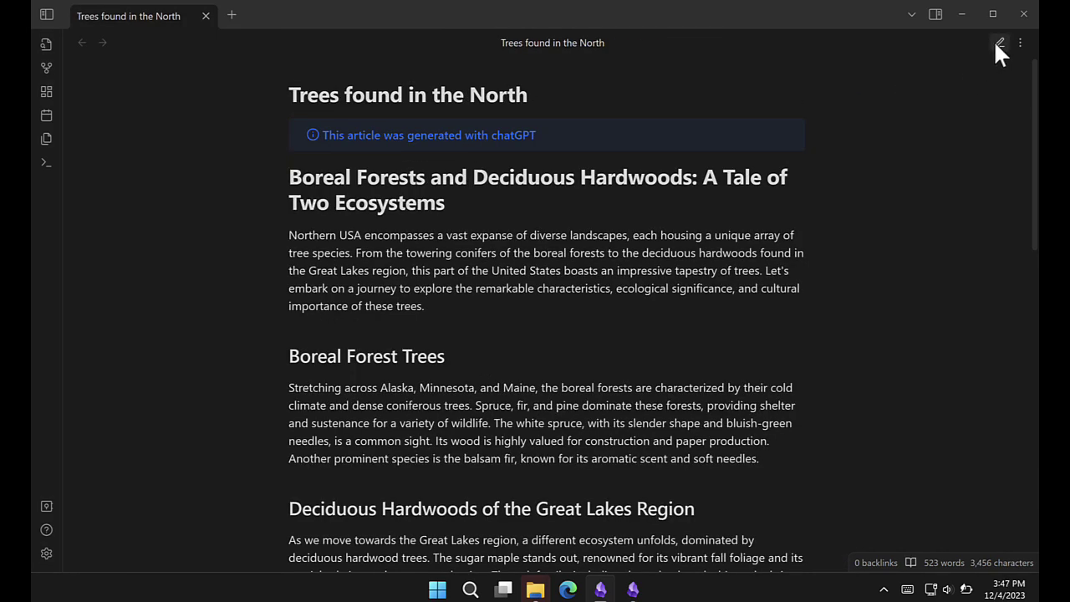
left_click(1000, 43)
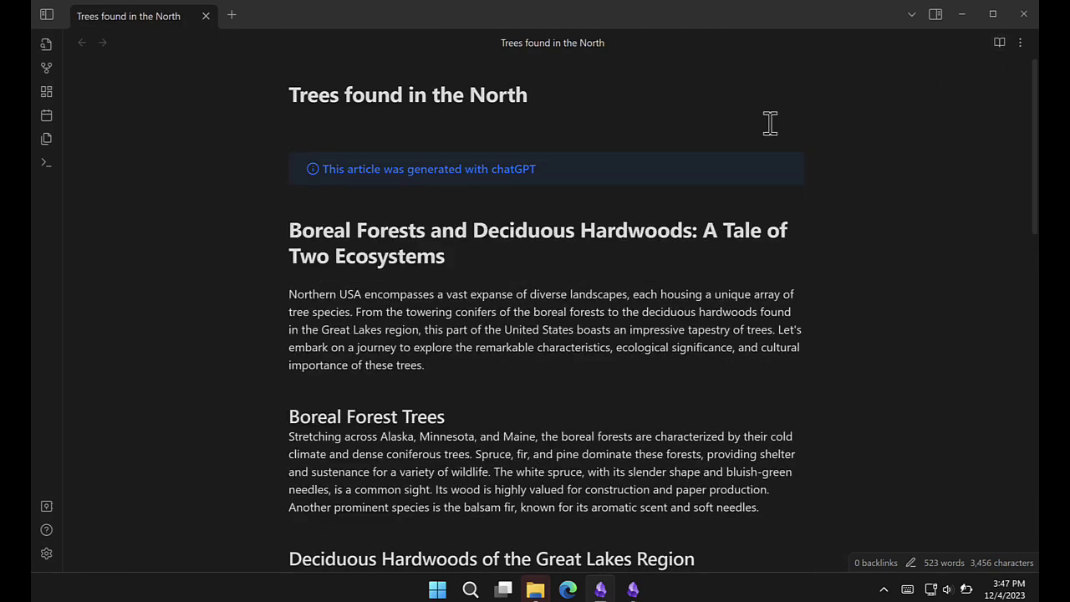
key("ctrl+p")
type("prope")
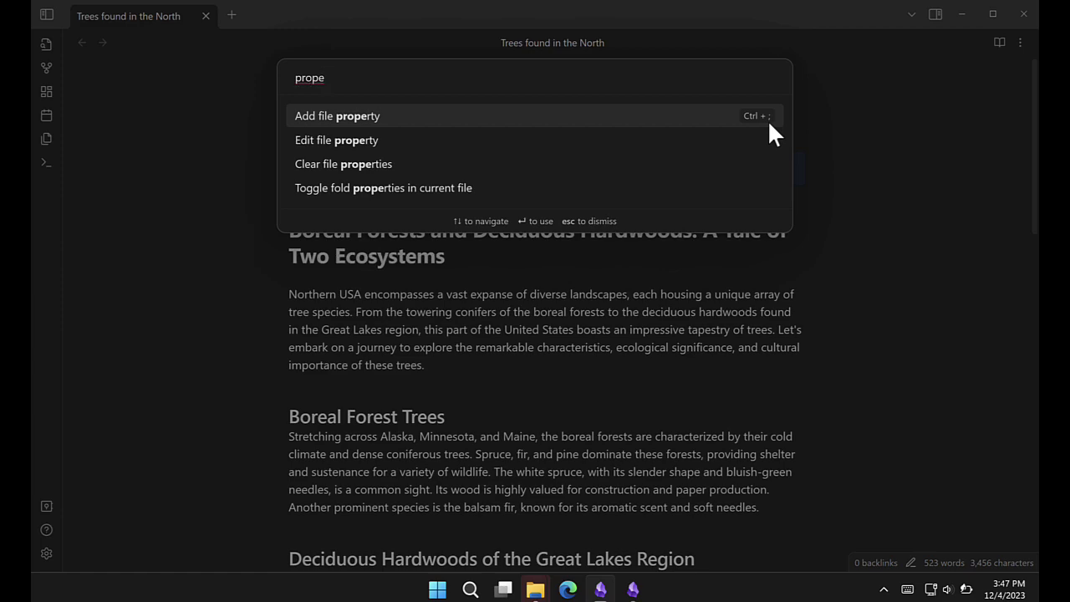
key("Return")
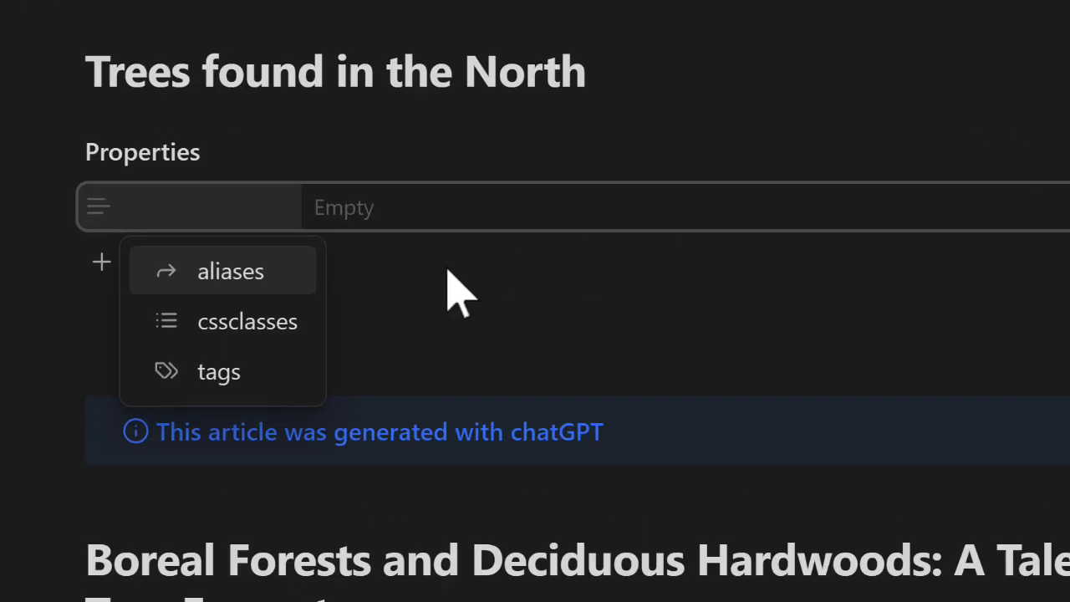
left_click(260, 330)
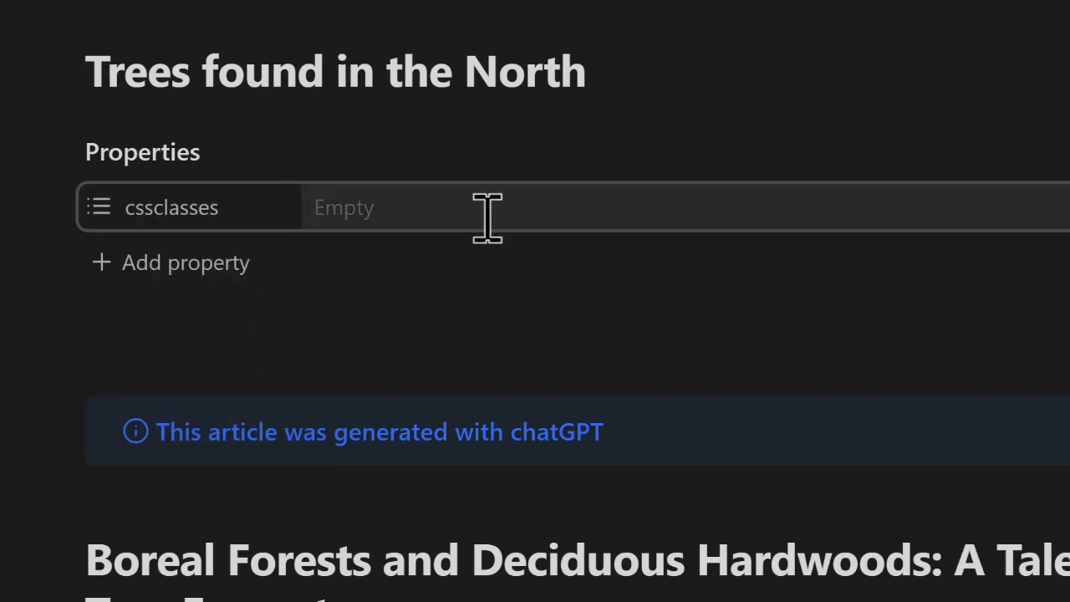
type("cornell-le")
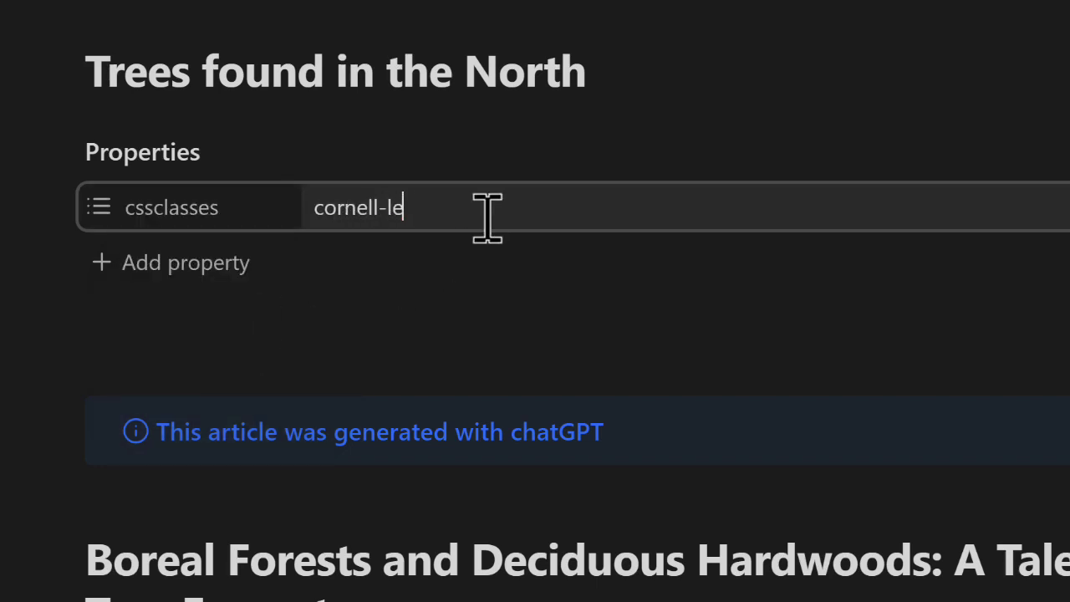
type("ft")
left_click(410, 343)
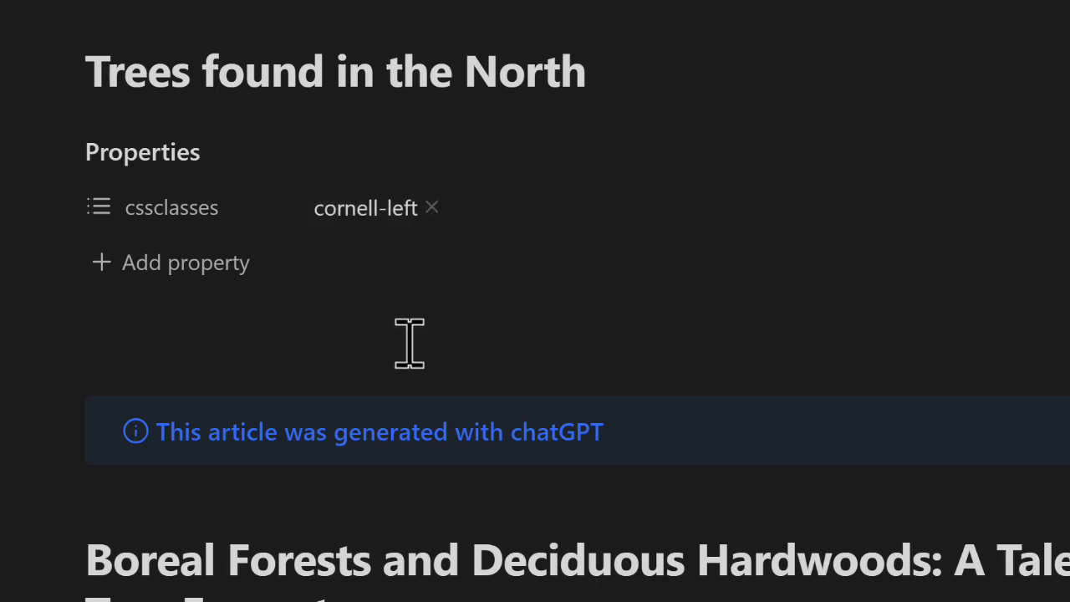
type(">")
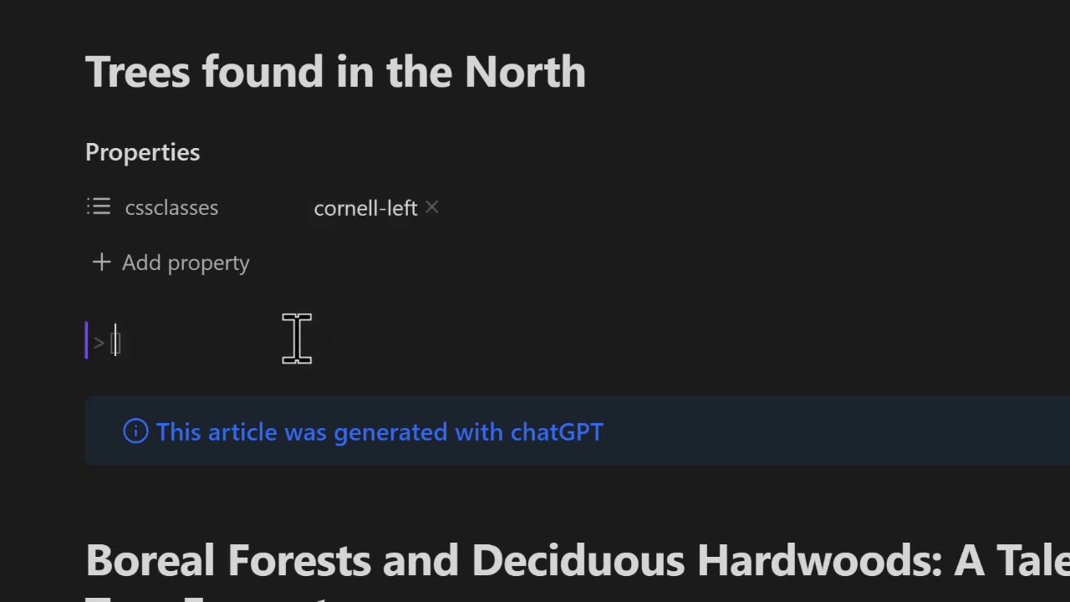
type(" [!cue]")
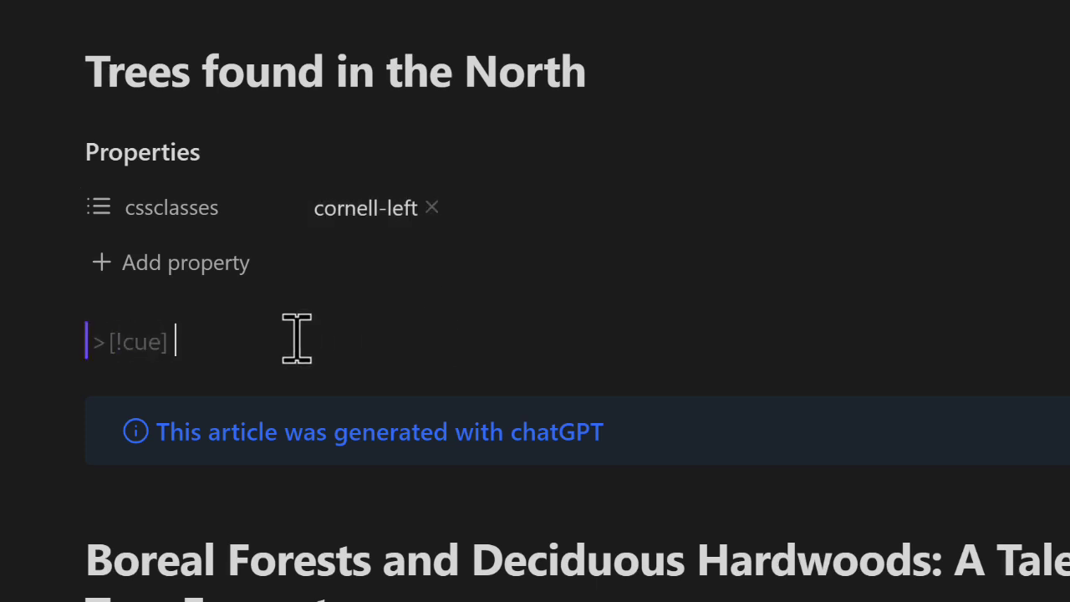
type(" sample cue")
key("Return")
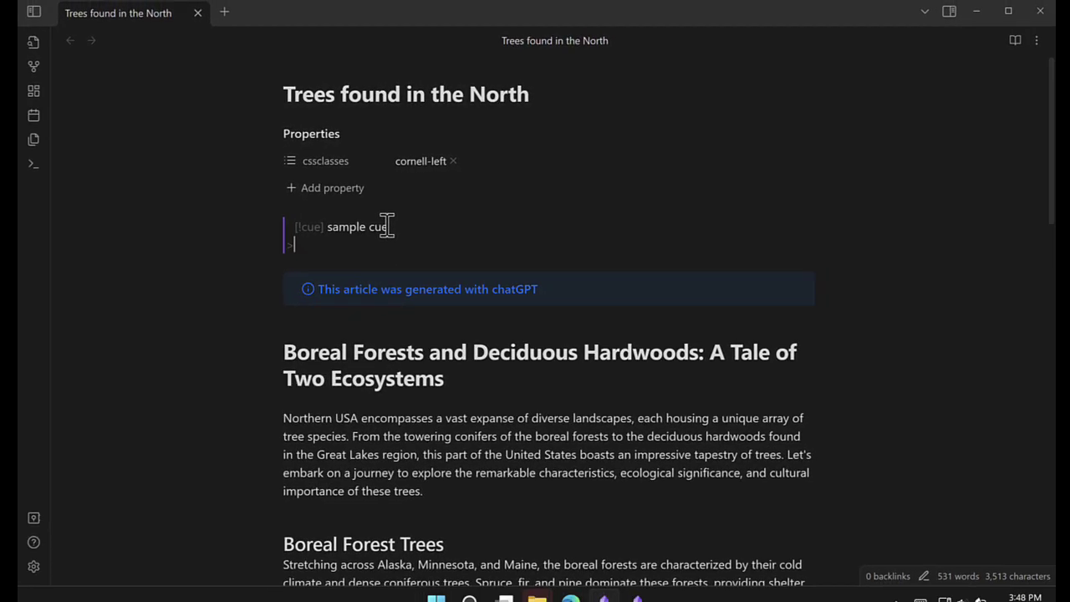
Finish the callout and view 'Trees found in the North' in reading view to check the 'sample cue' margin note.
key("Return")
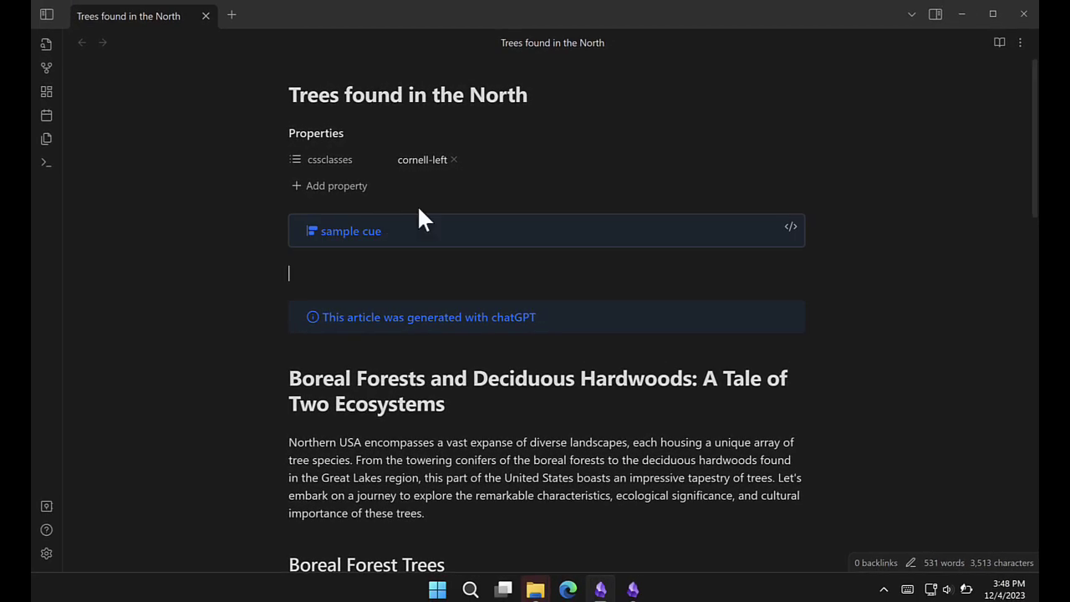
left_click(1000, 41)
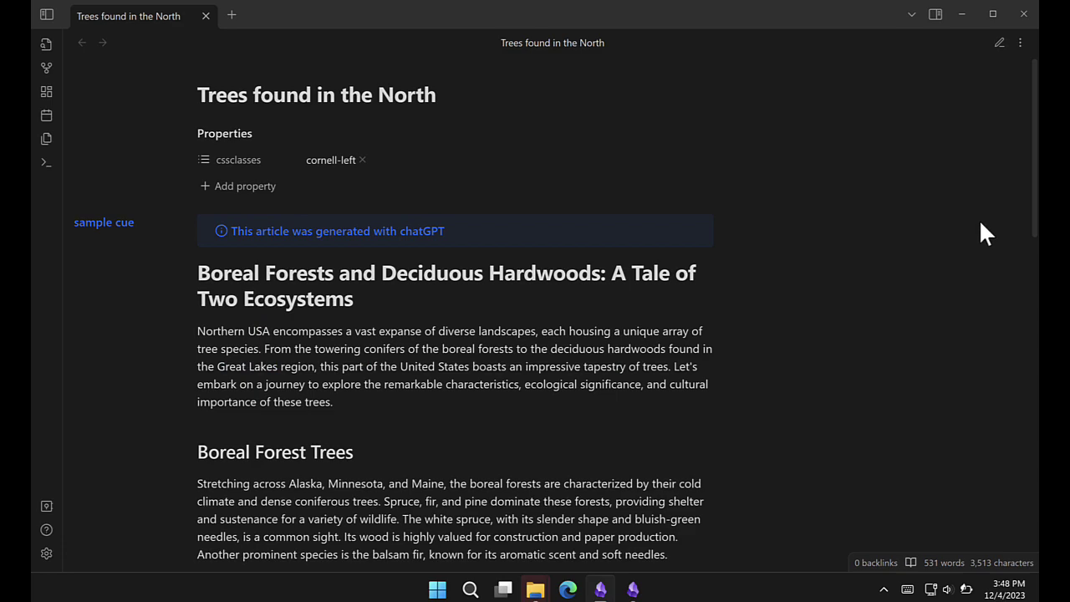